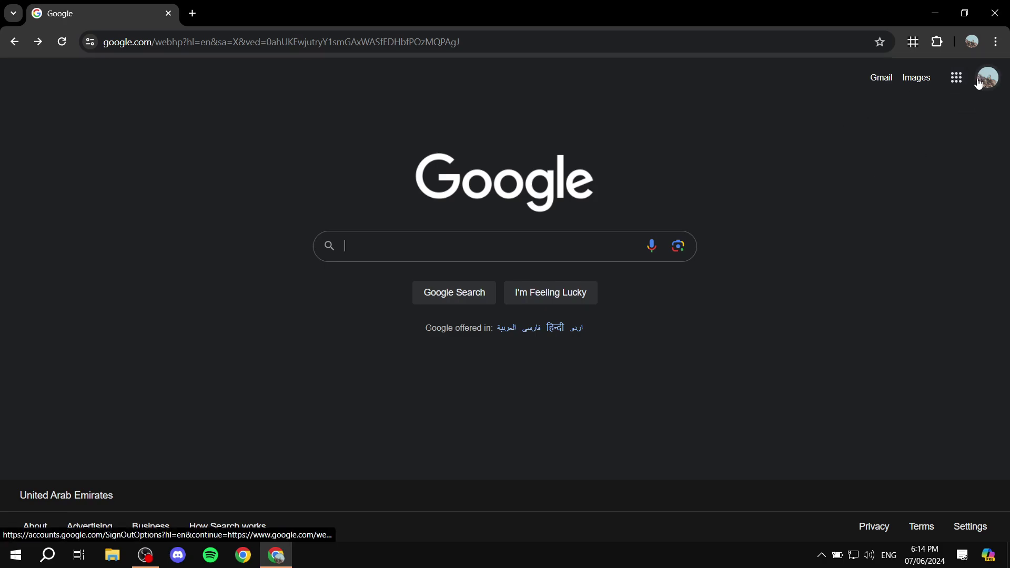
Open Google Calendar's week view from the Google apps grid
left_click(959, 80)
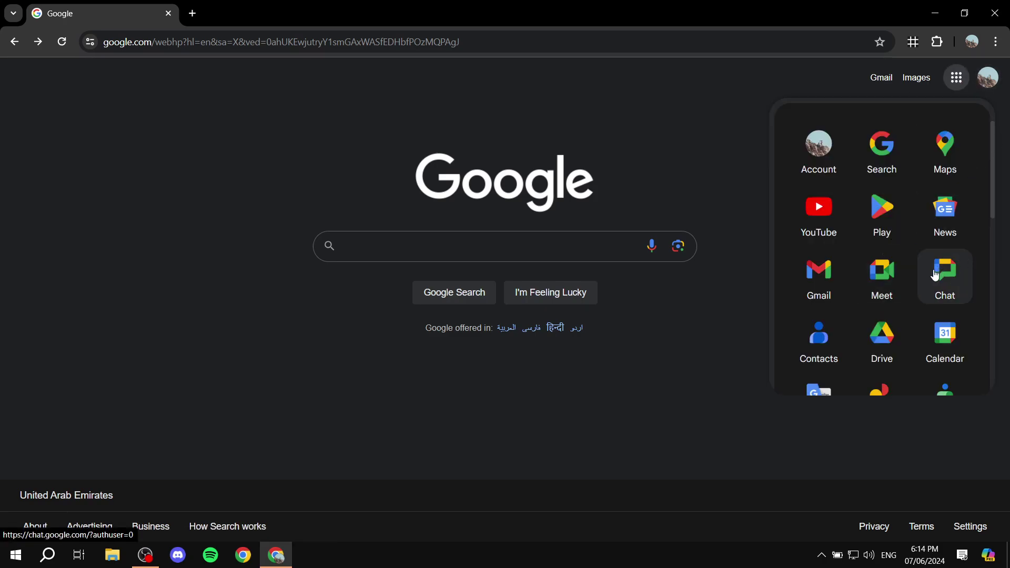
scroll(954, 260, "down", 1)
left_click(954, 262)
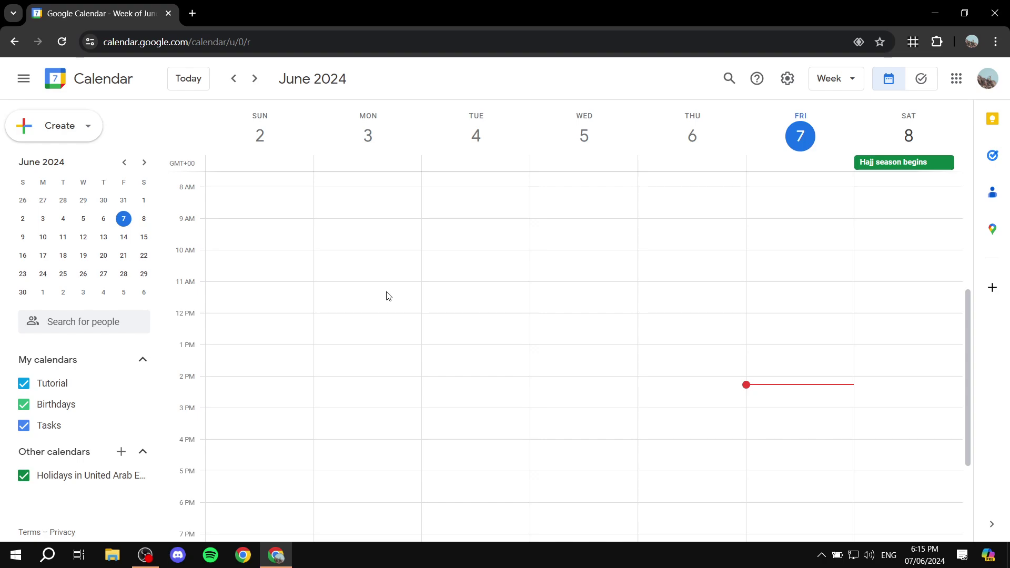
Create an appointment schedule titled 'Test Appointment' in the Sunday, June 2, 10 AM slot
left_click(259, 266)
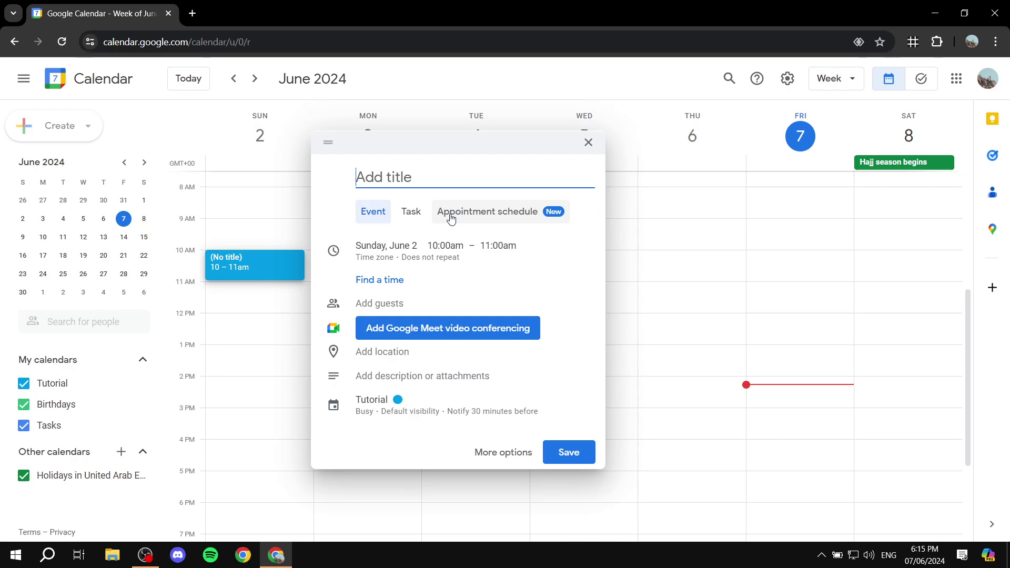
left_click(510, 213)
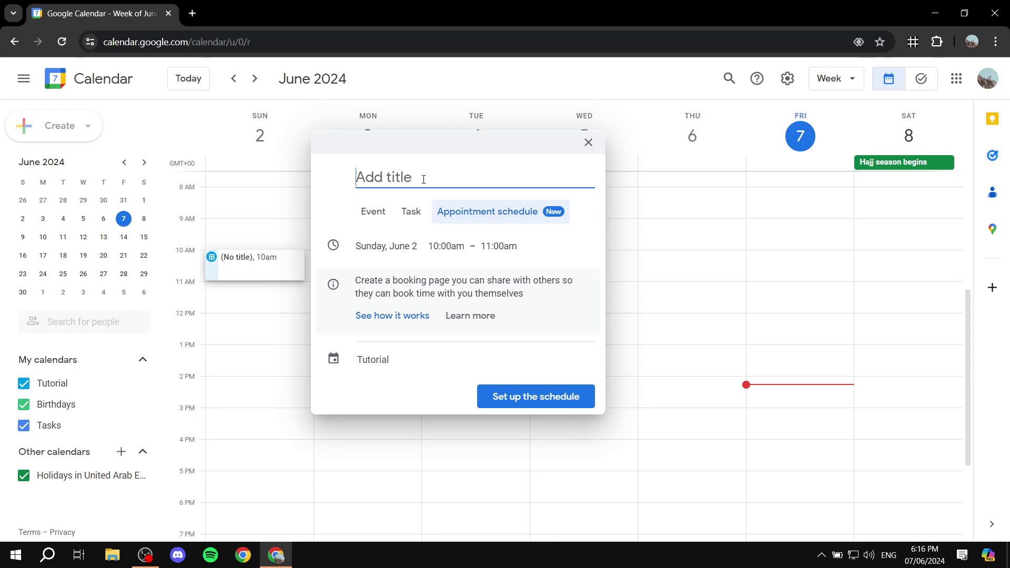
type("Test Appointment")
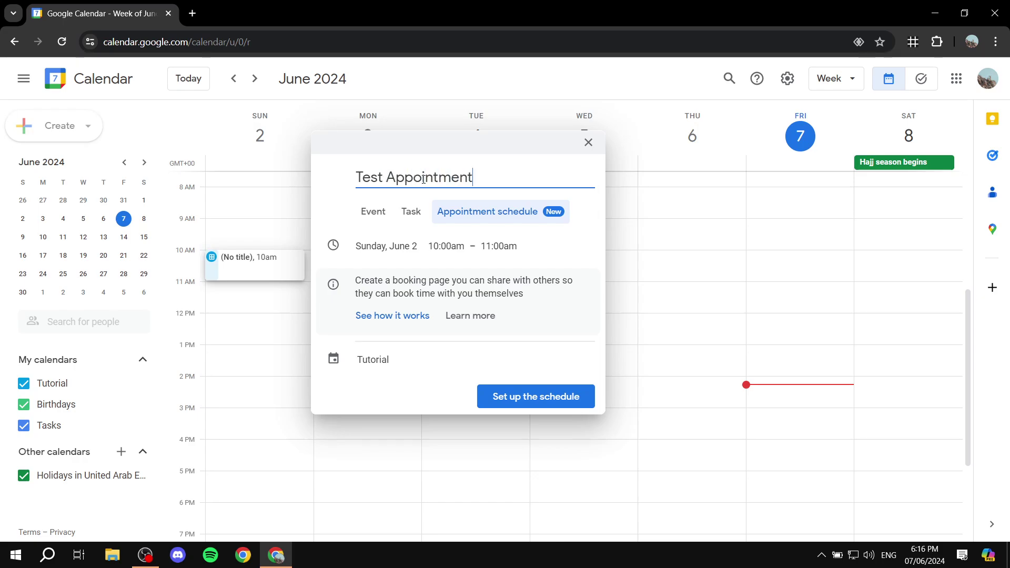
Open the full Test Appointment setup and choose a 45-minute appointment duration
left_click(540, 402)
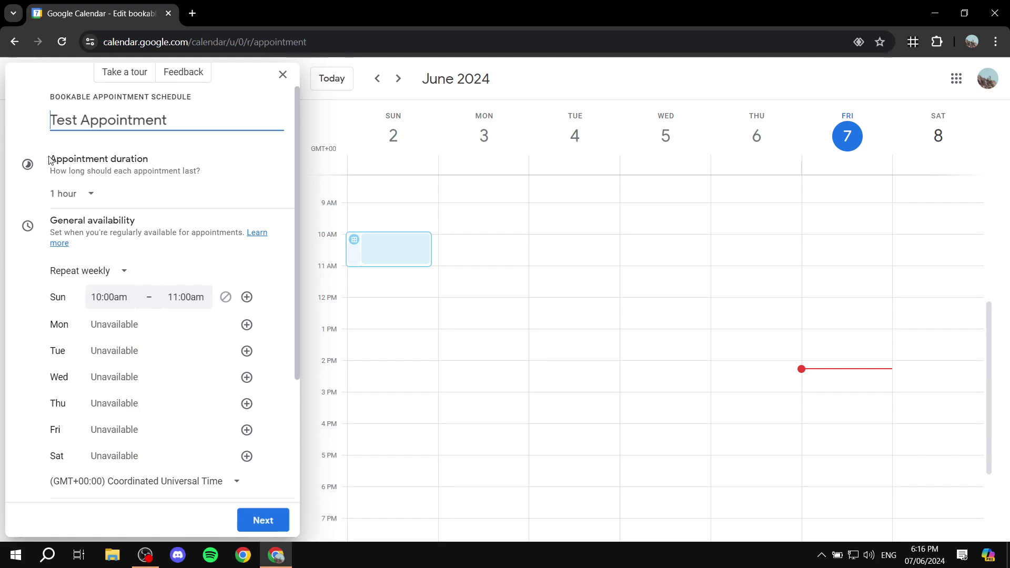
left_click_drag(189, 118, 33, 117)
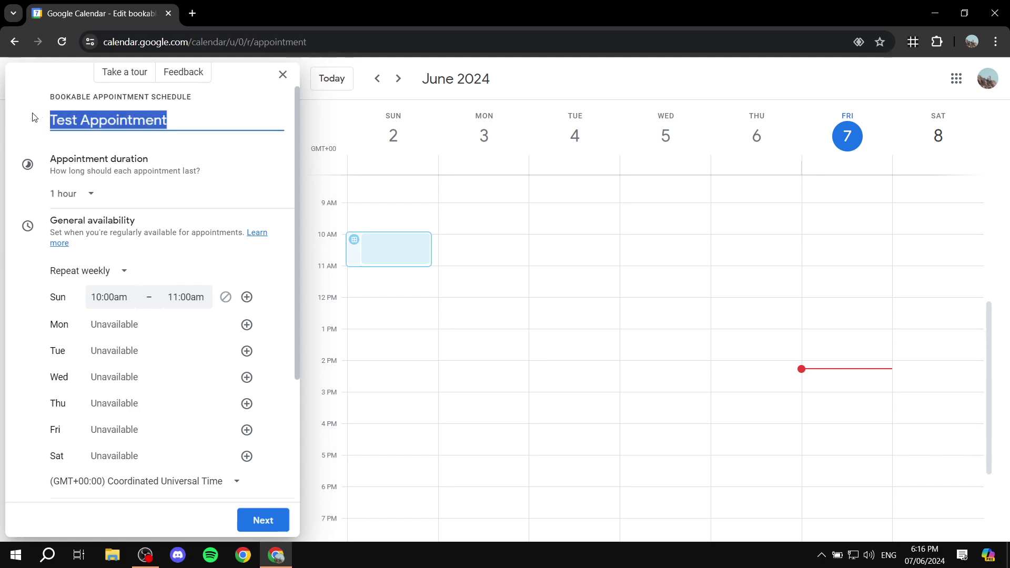
left_click(205, 160)
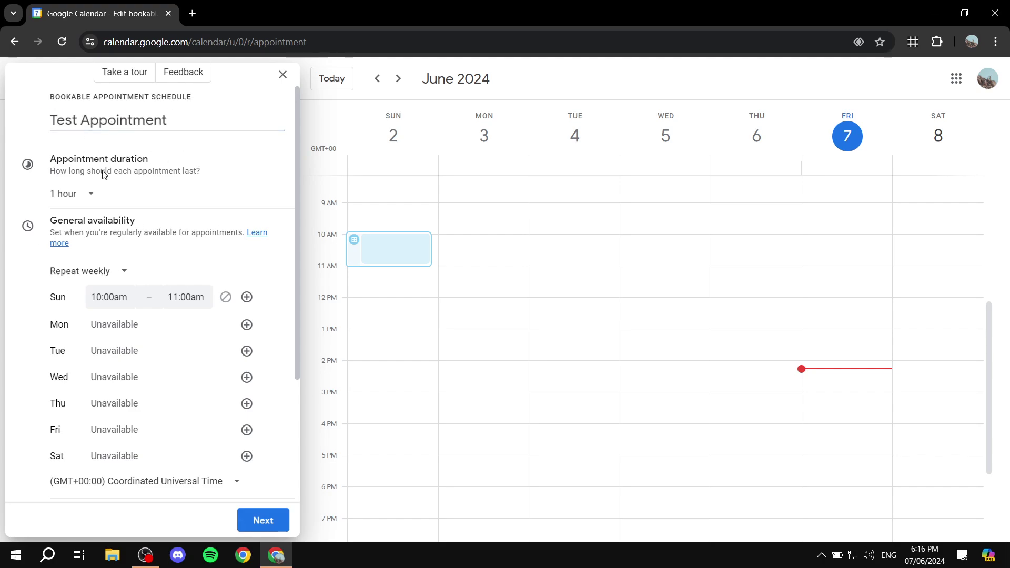
left_click_drag(50, 161, 181, 162)
left_click(182, 163)
left_click(93, 199)
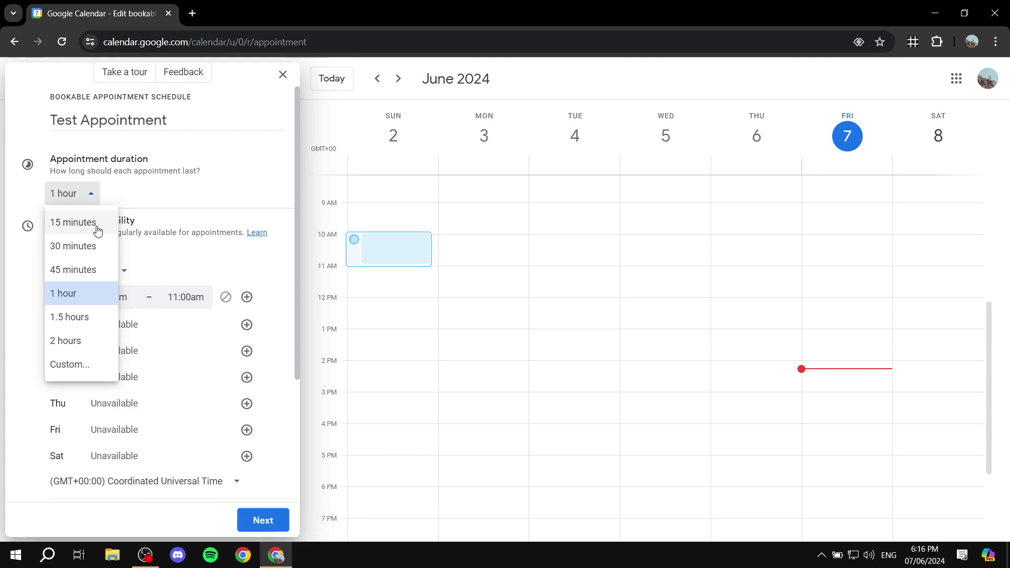
left_click(79, 270)
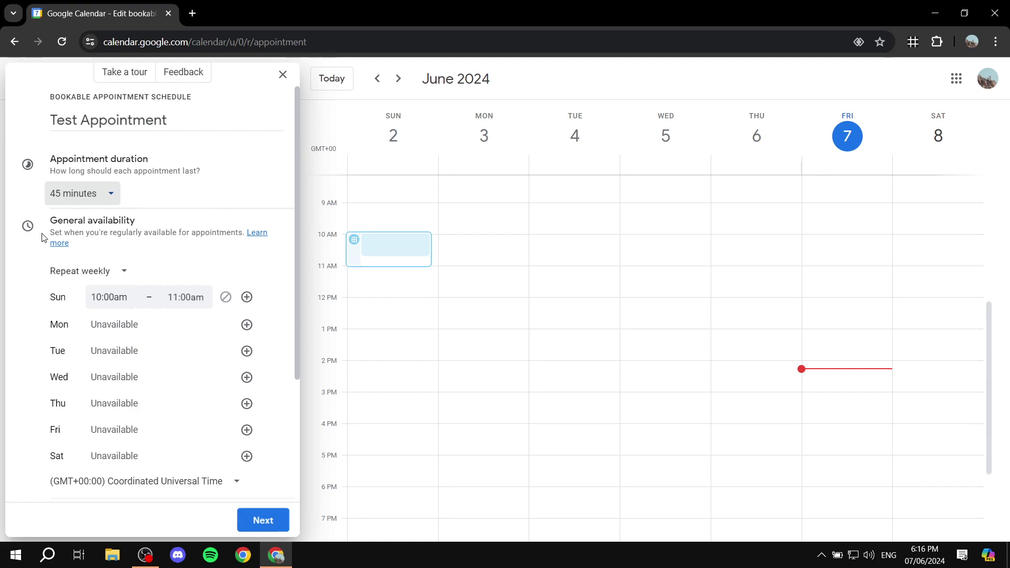
left_click_drag(51, 223, 146, 222)
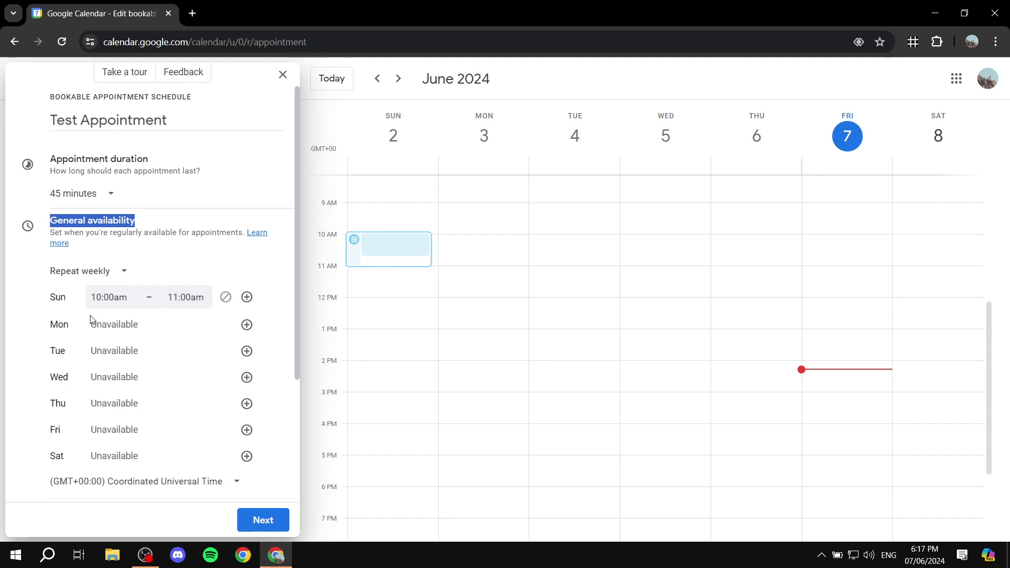
Mark Sunday unavailable and add an availability period to Monday
scroll(160, 291, "down", 1)
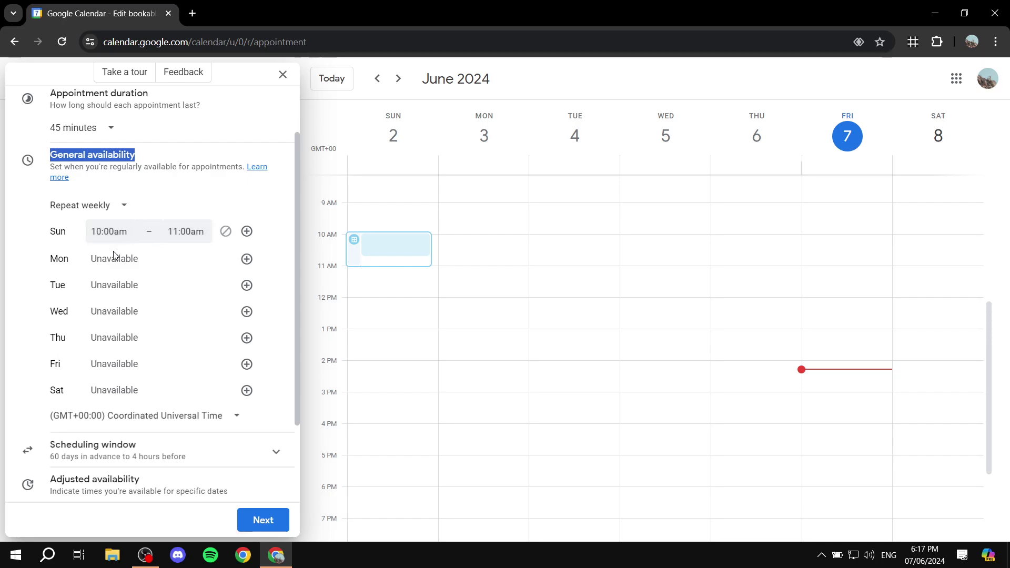
left_click_drag(50, 233, 74, 237)
left_click(74, 237)
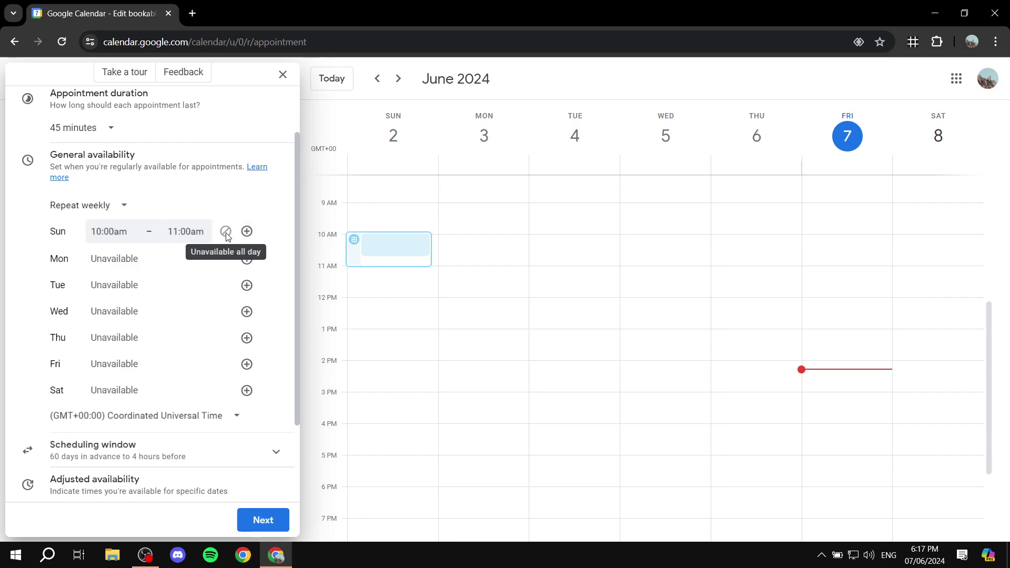
left_click(247, 259)
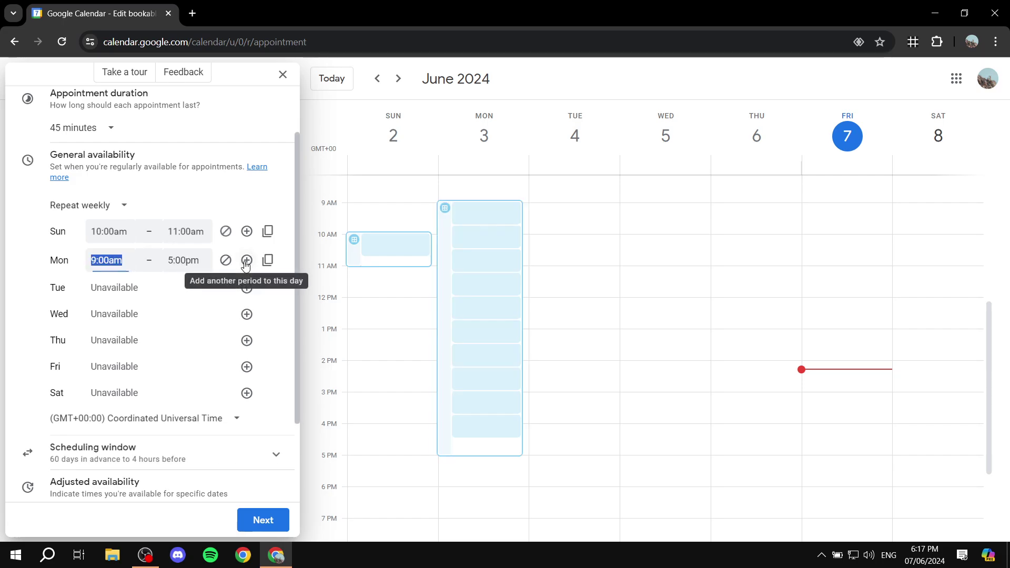
left_click(226, 232)
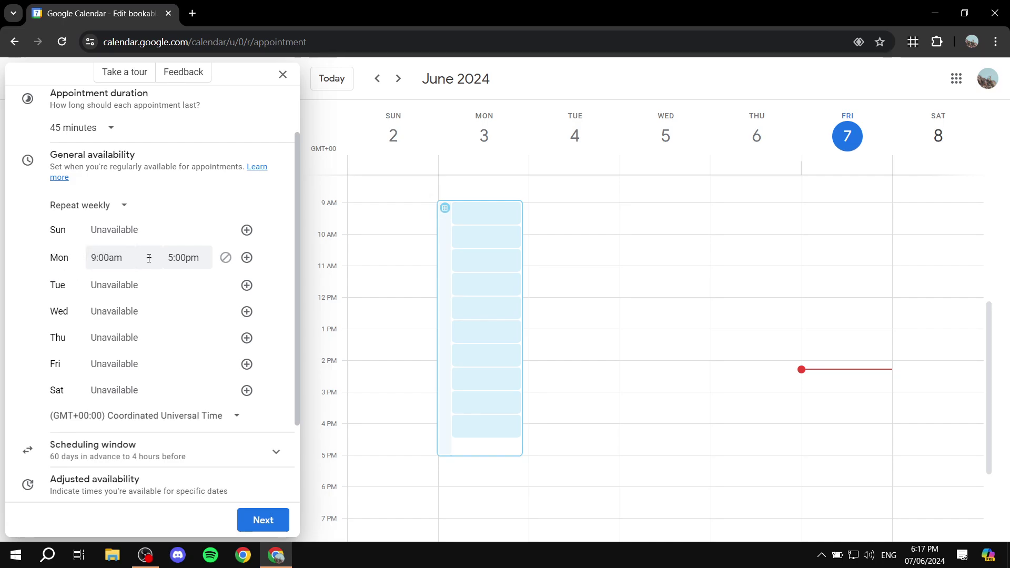
Set Monday to 11:00am–2:30pm and copy those hours to Wednesday
left_click(131, 258)
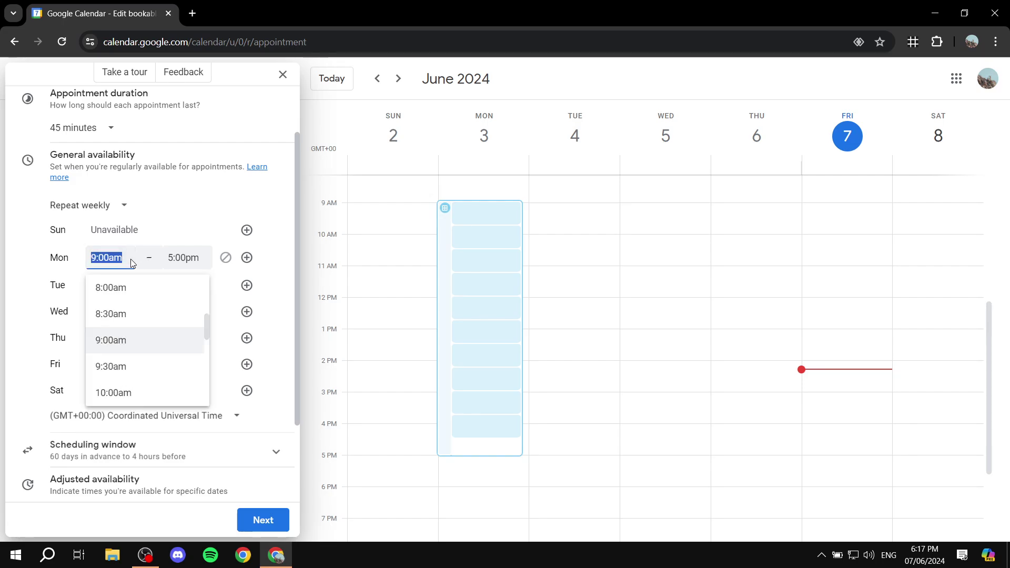
scroll(132, 311, "down", 3)
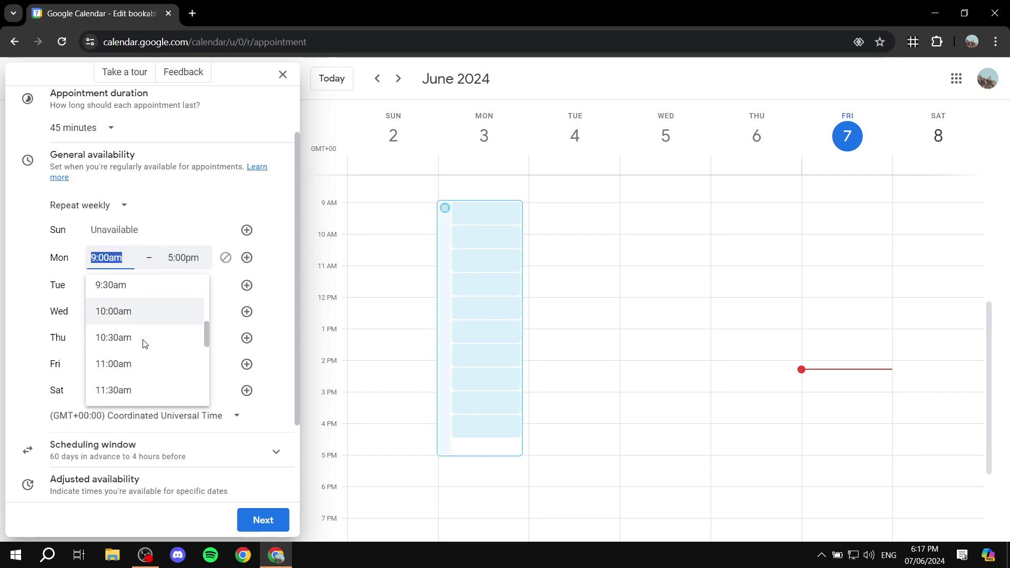
left_click(131, 322)
left_click(200, 259)
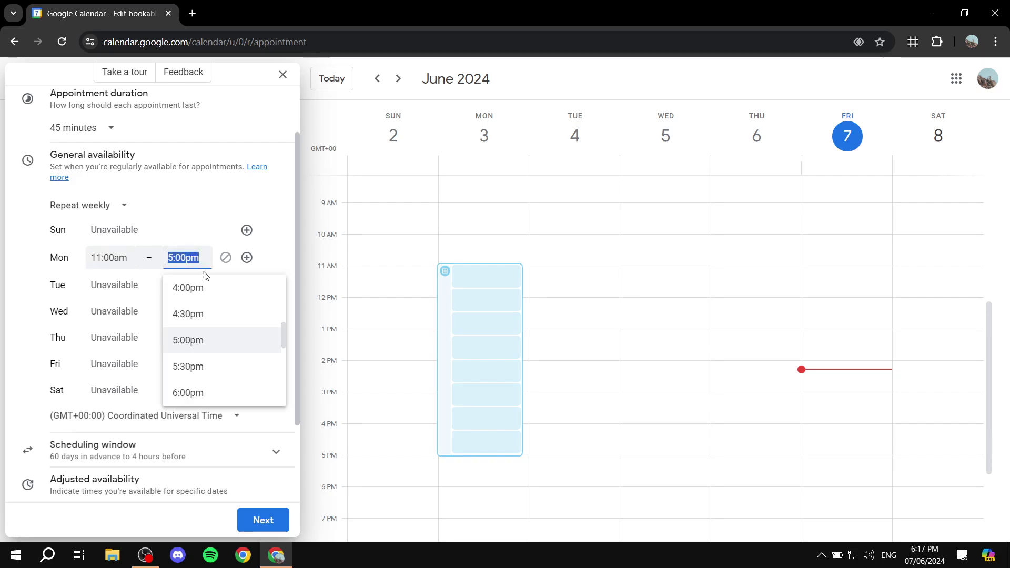
scroll(208, 342, "down", 5)
scroll(209, 342, "up", 6)
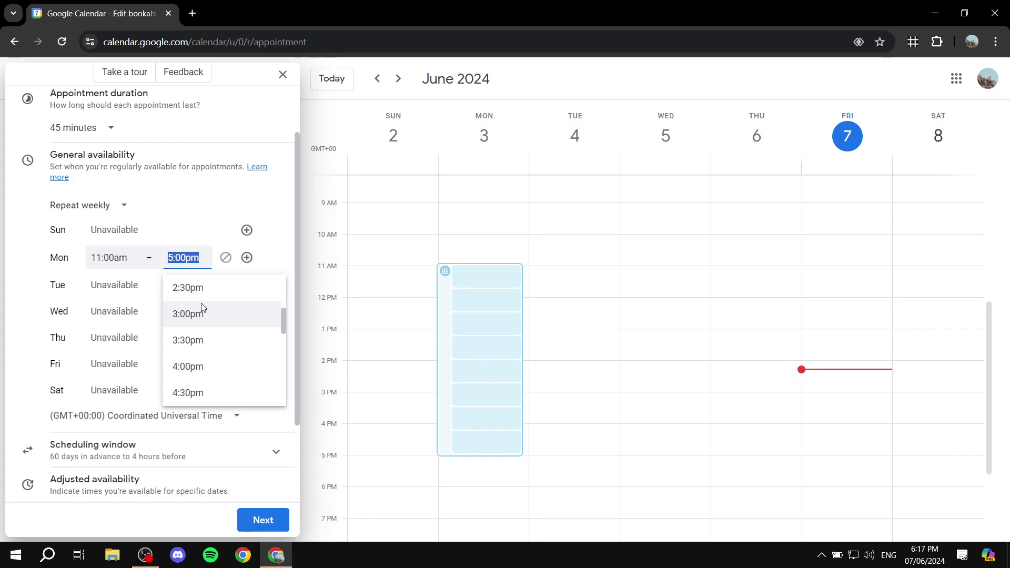
left_click(200, 290)
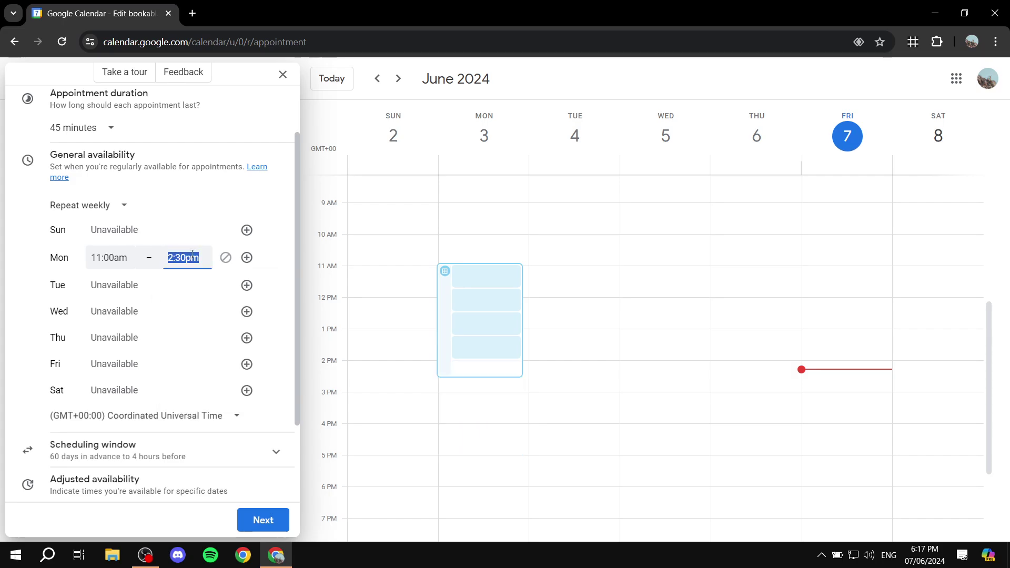
left_click(46, 323)
left_click(247, 312)
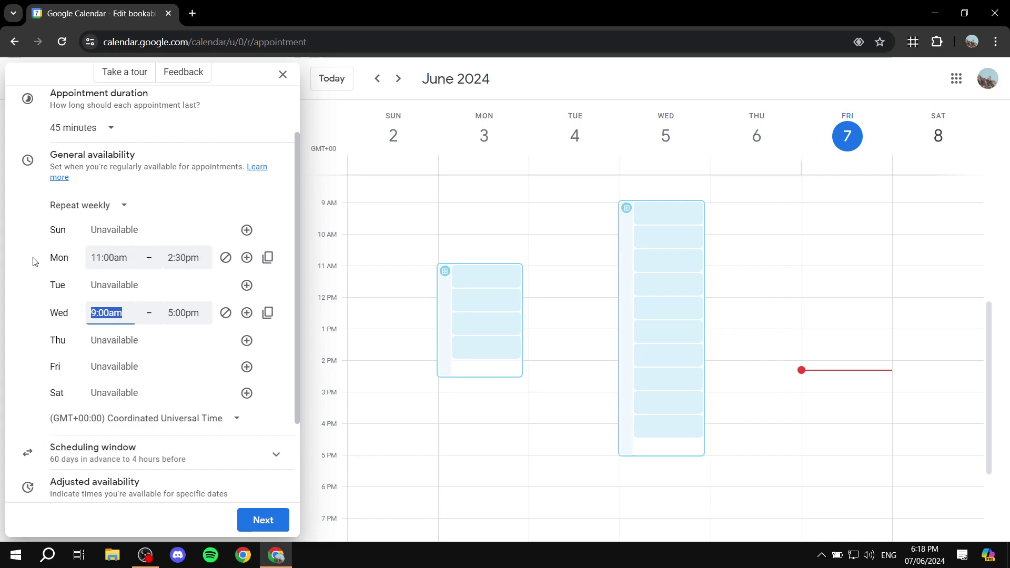
left_click(269, 259)
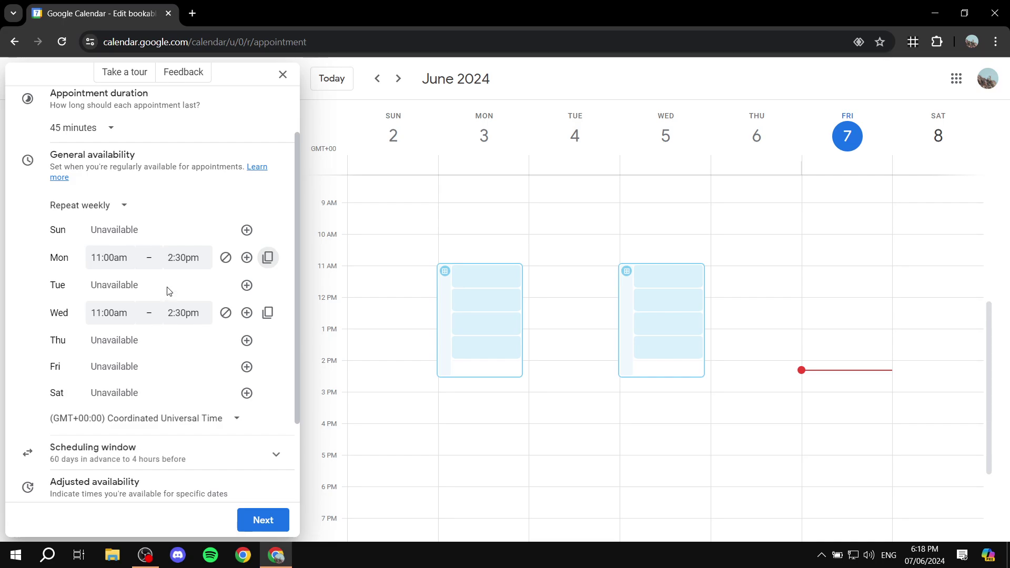
Add Tuesday and Thursday availability with Monday's 11:00am–2:30pm hours copied over
left_click(247, 285)
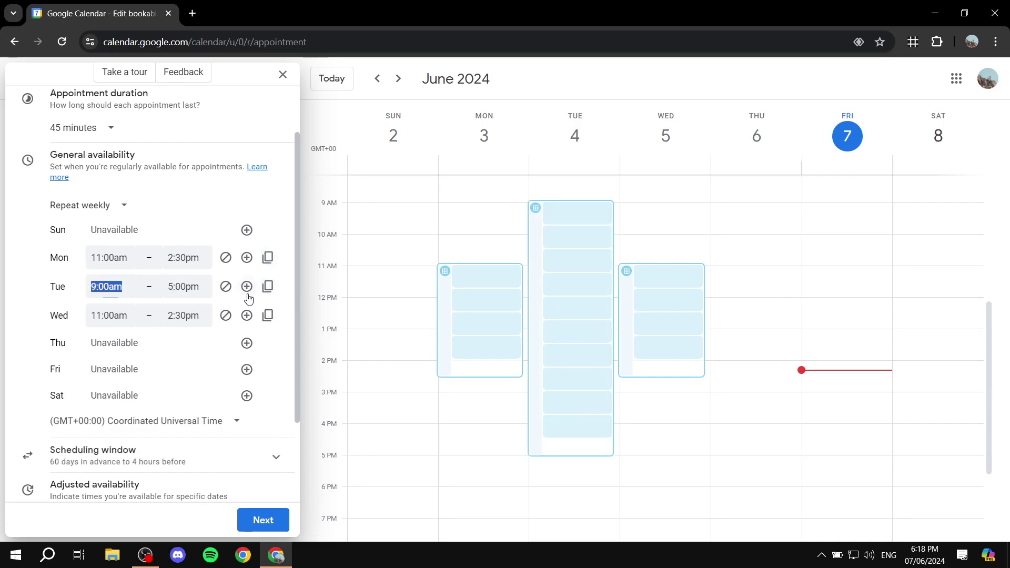
left_click(246, 343)
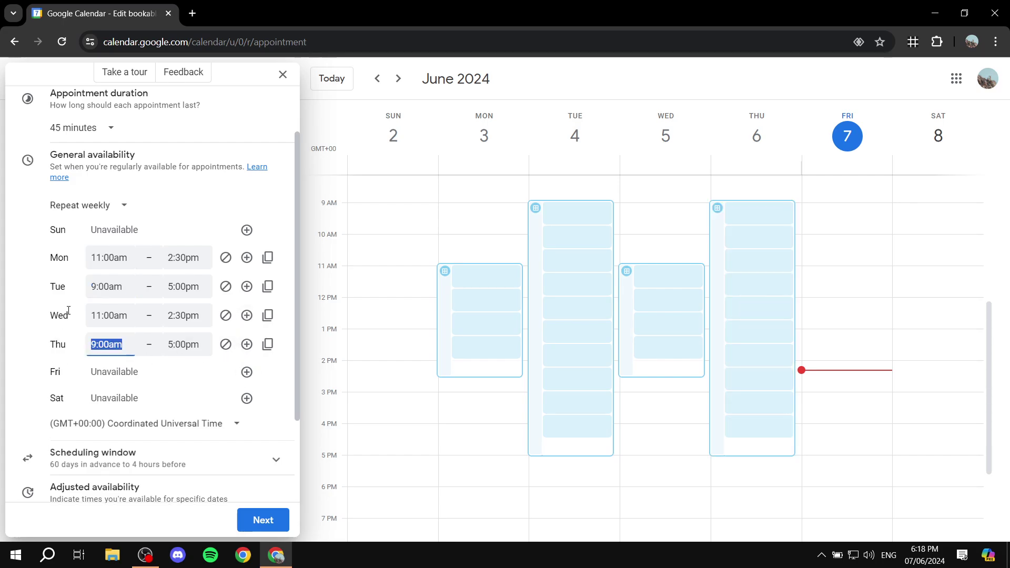
left_click(268, 257)
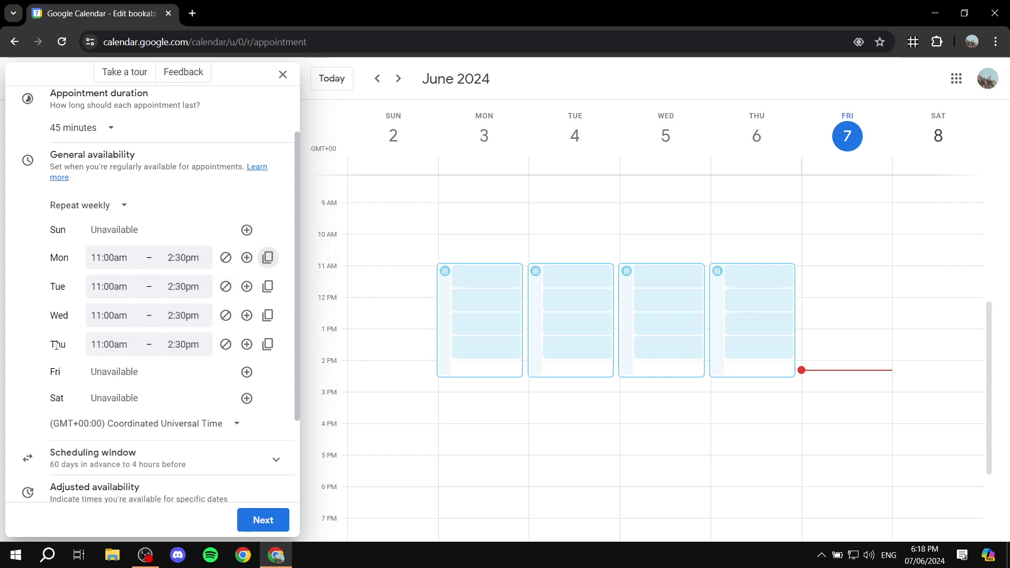
left_click(196, 344)
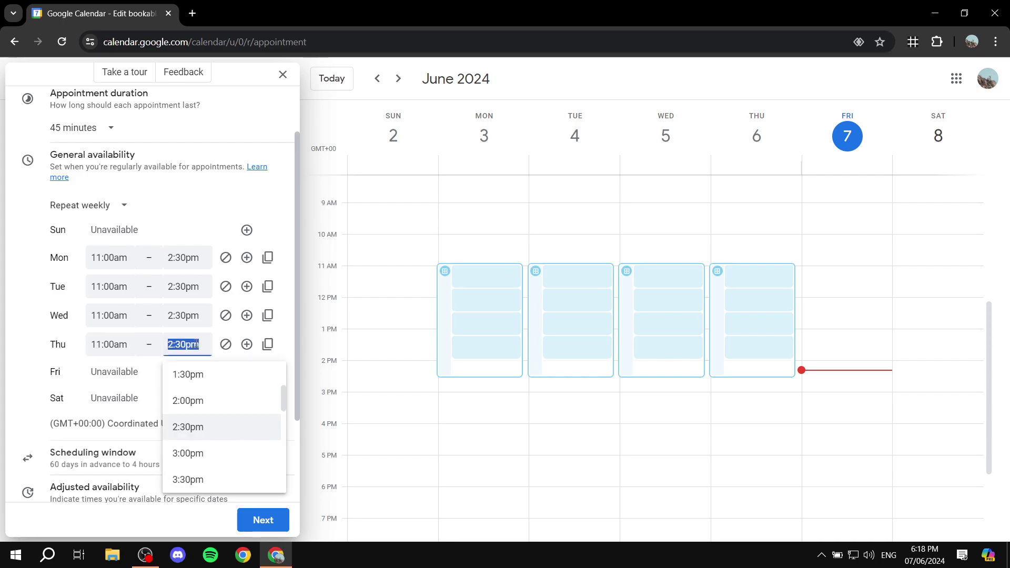
left_click(21, 350)
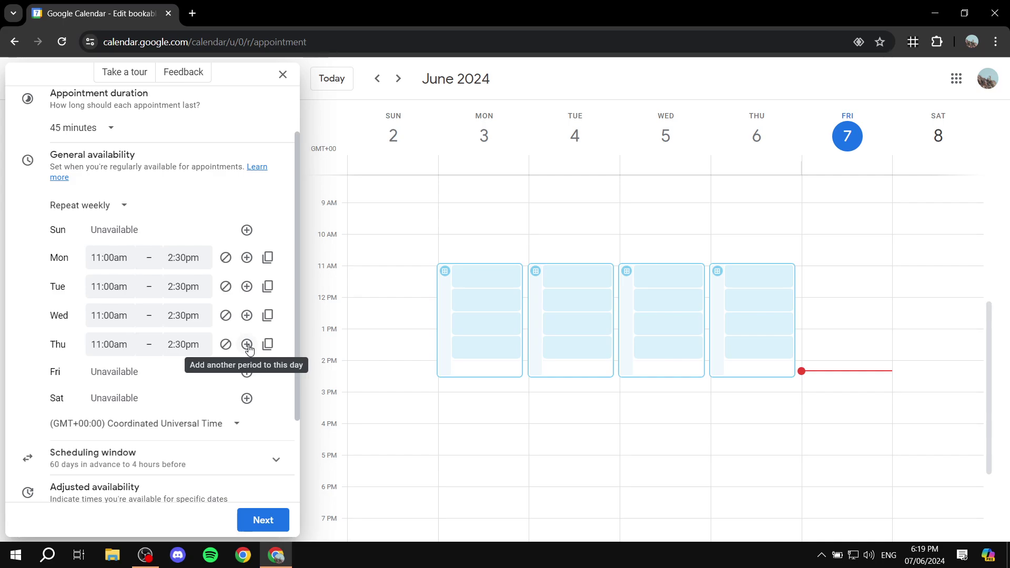
scroll(248, 347, "down", 2)
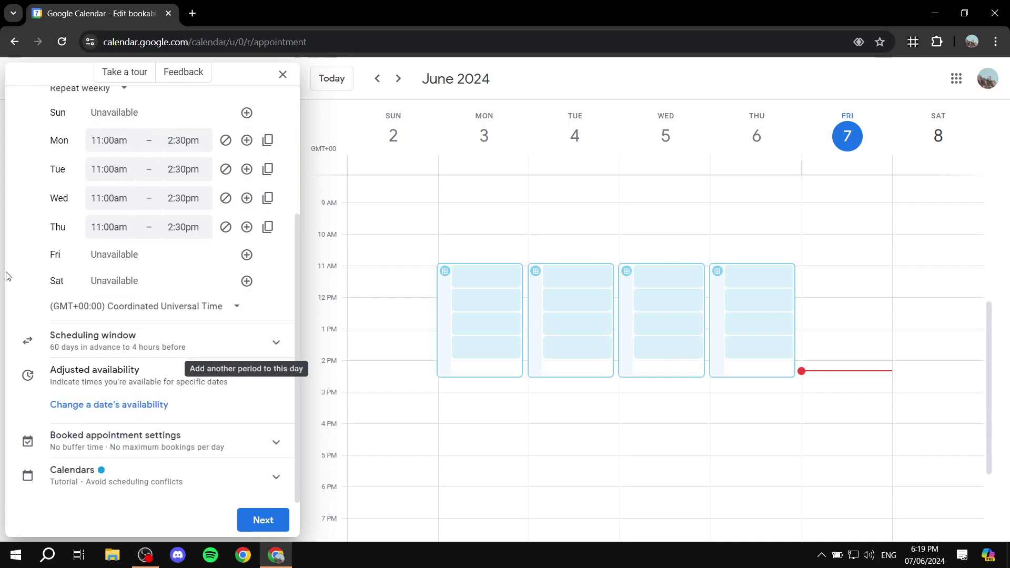
Keep availability repeating weekly and expand the Scheduling window showing 60 days and 4 hours
left_click(275, 346)
scroll(278, 358, "up", 5)
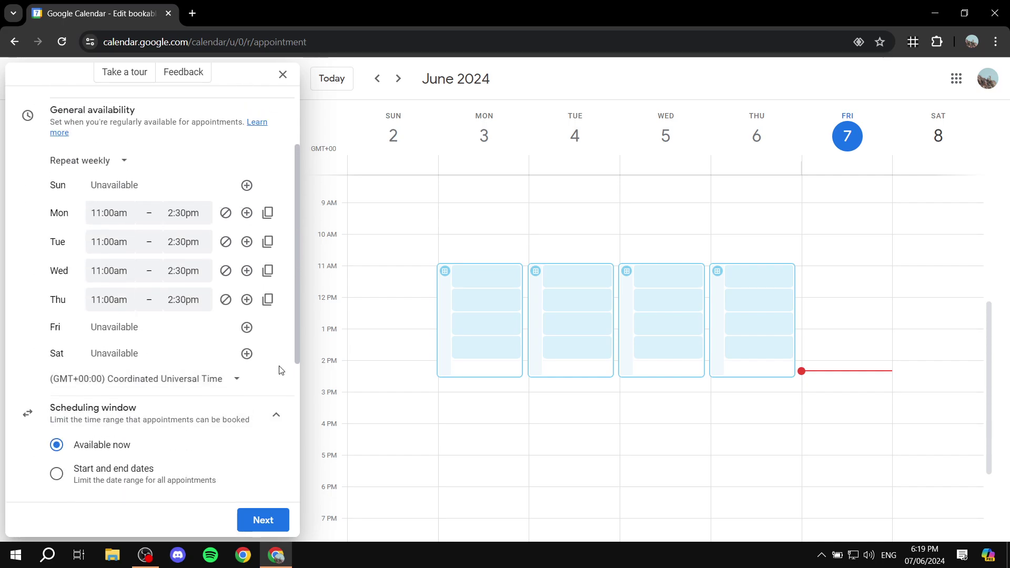
left_click(239, 408)
scroll(239, 408, "up", 2)
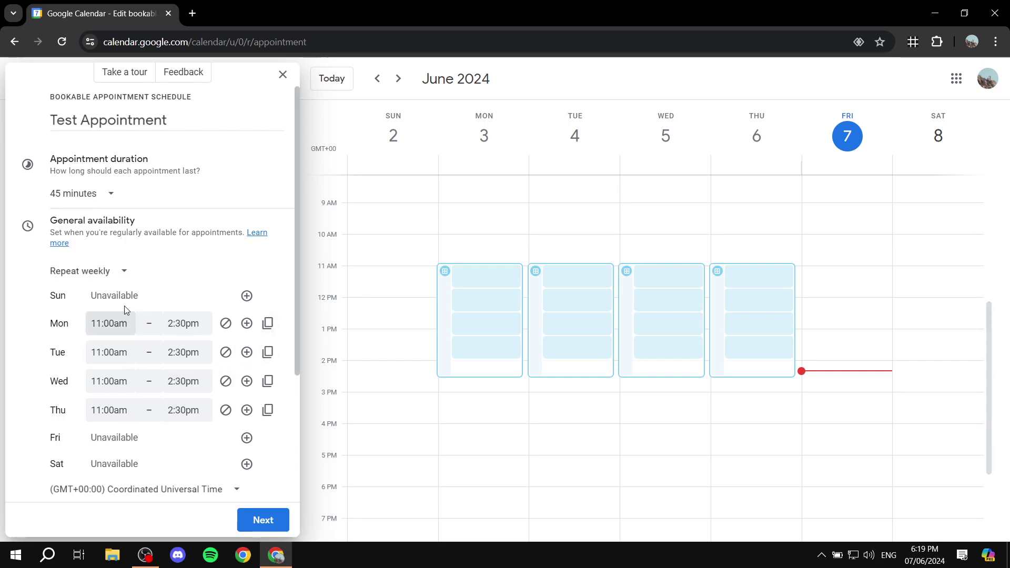
left_click(102, 274)
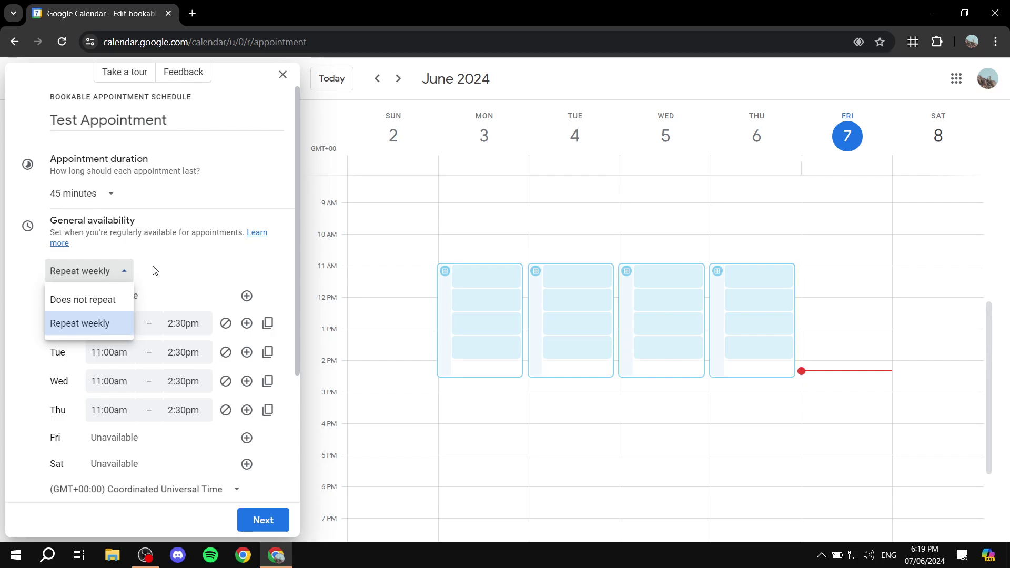
left_click(129, 274)
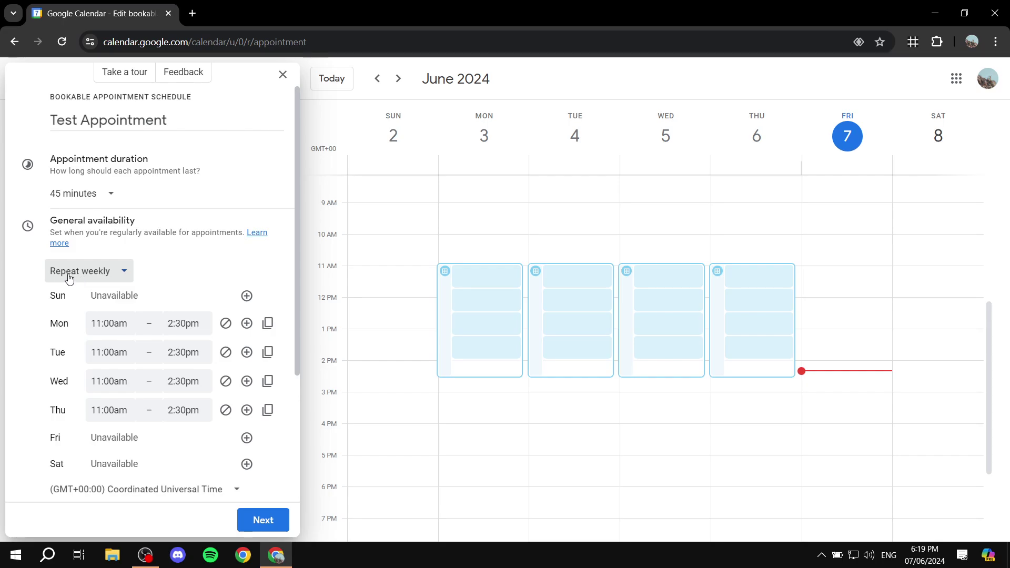
scroll(121, 342, "down", 5)
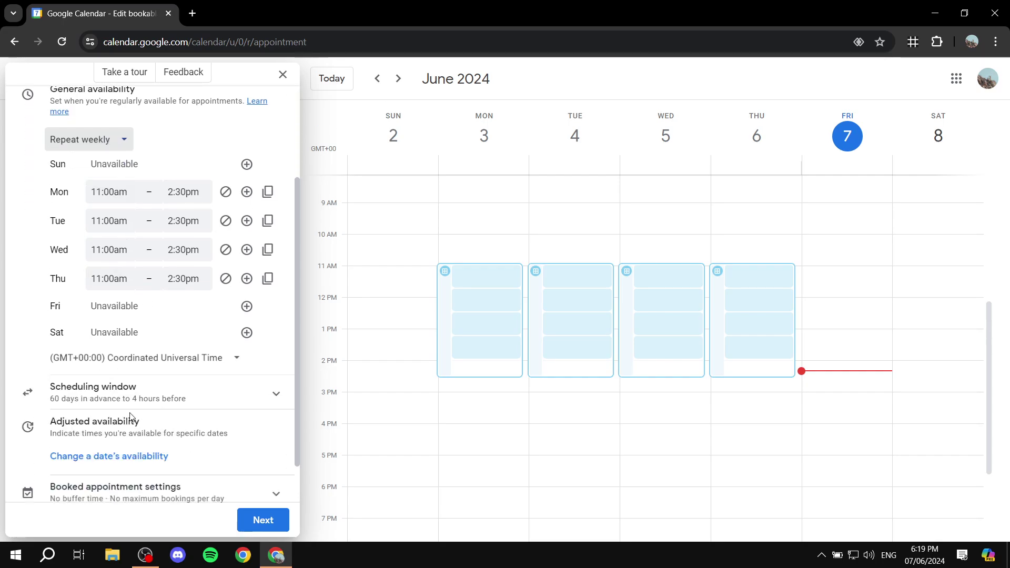
left_click(257, 341)
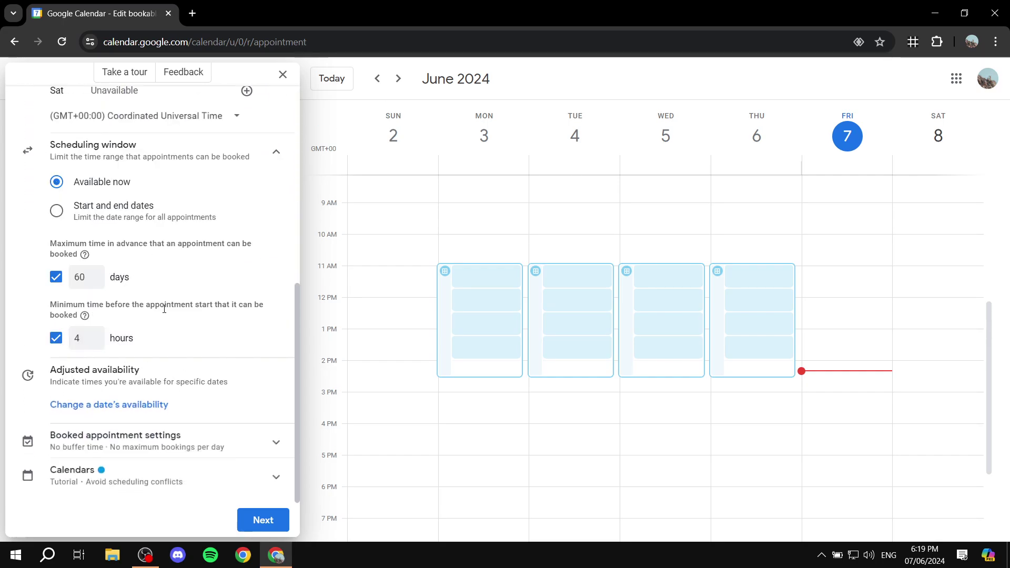
scroll(158, 311, "up", 3)
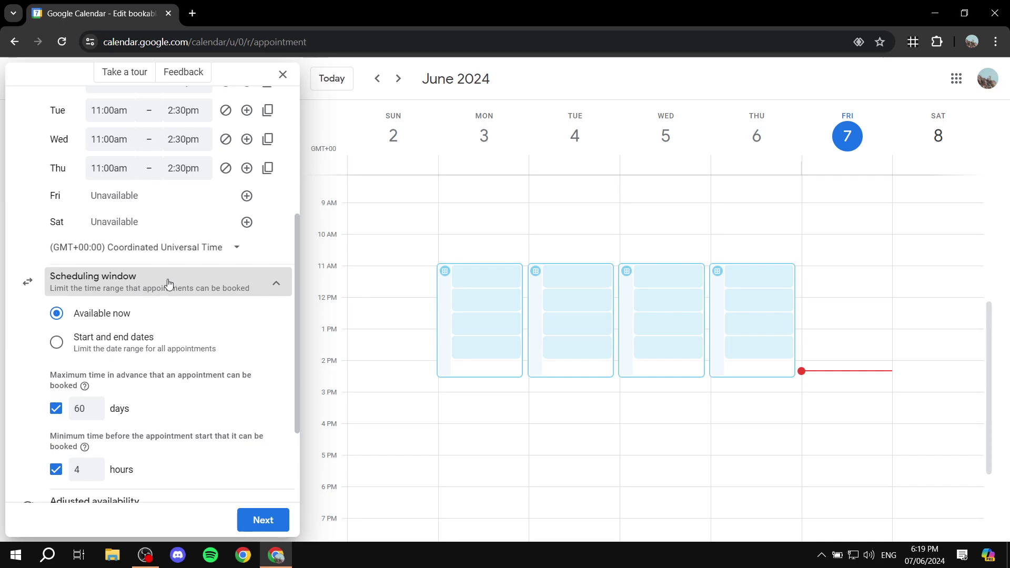
left_click(58, 341)
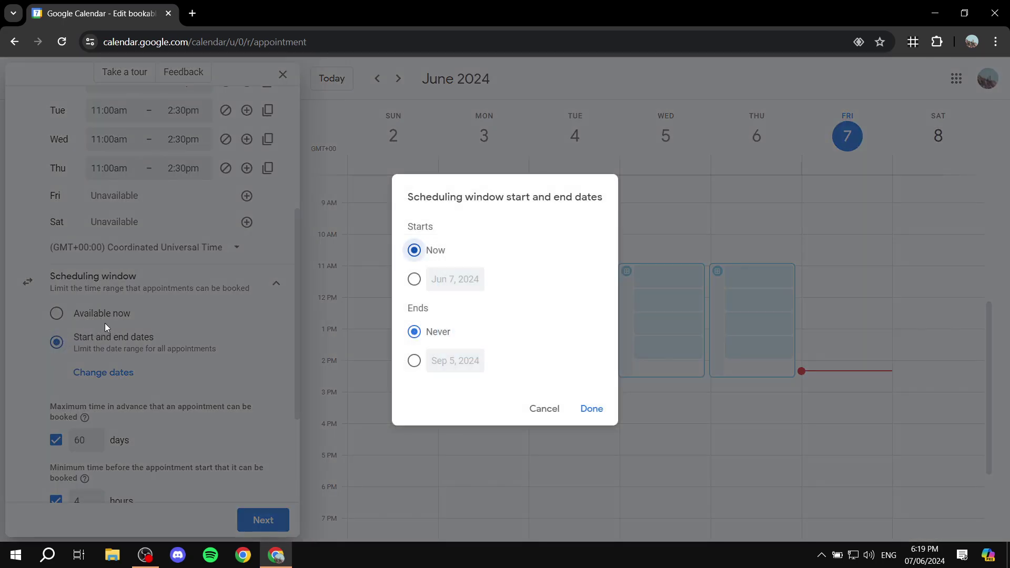
left_click(417, 285)
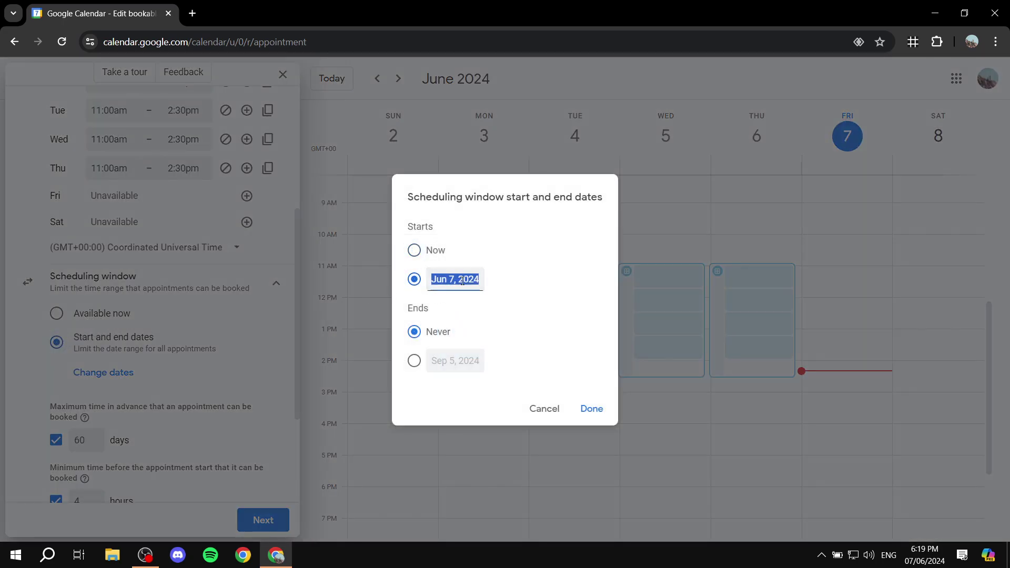
left_click(515, 275)
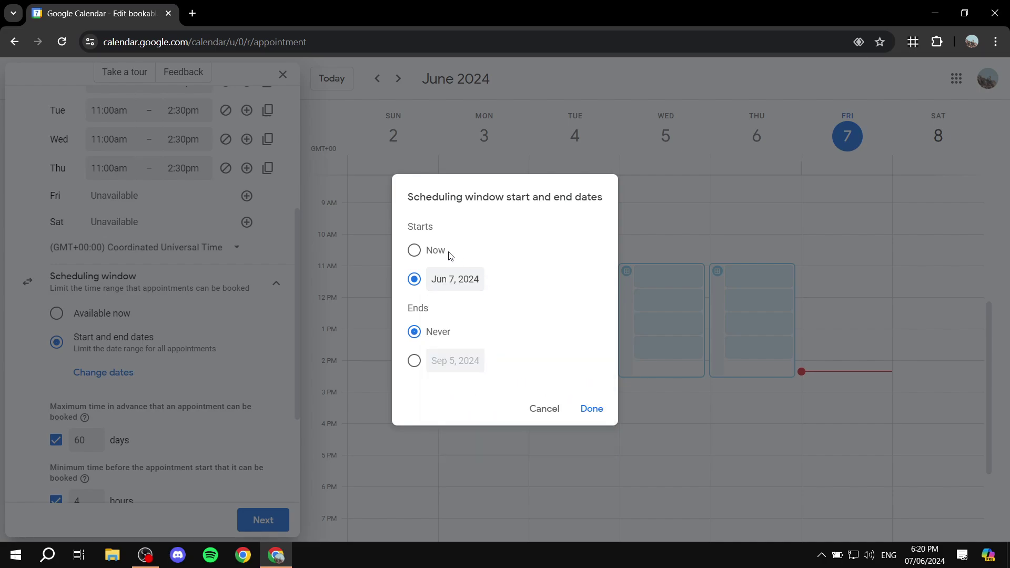
left_click(435, 254)
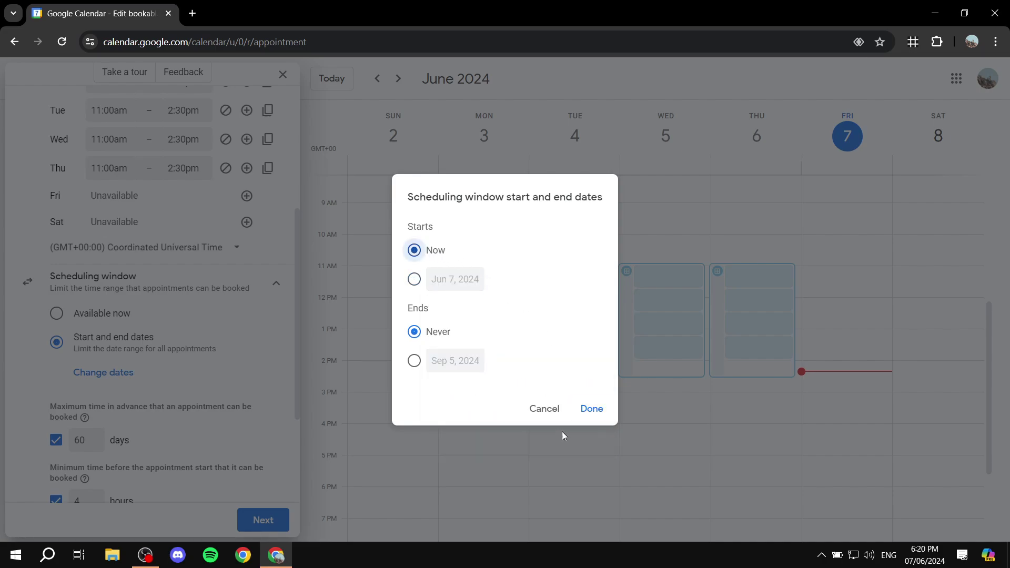
double_click(410, 312)
left_click(411, 312)
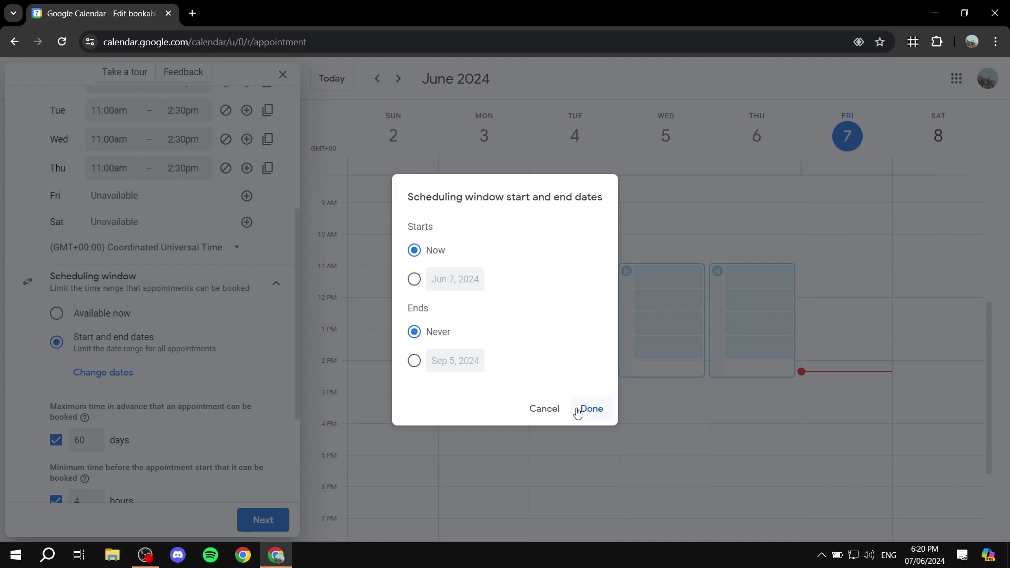
left_click(553, 410)
left_click(122, 314)
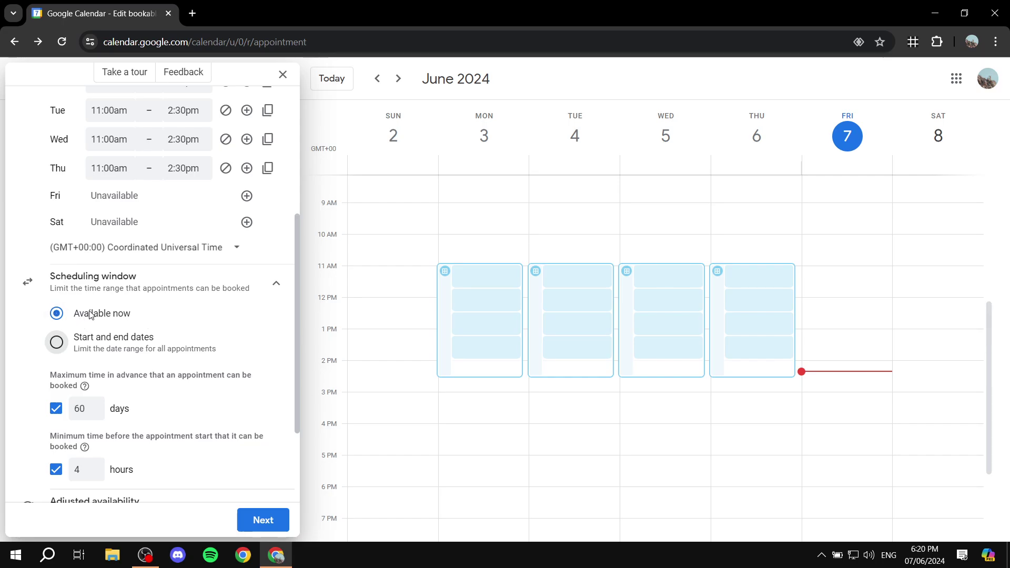
Change the maximum advance booking limit to 30 days
scroll(150, 272, "down", 3)
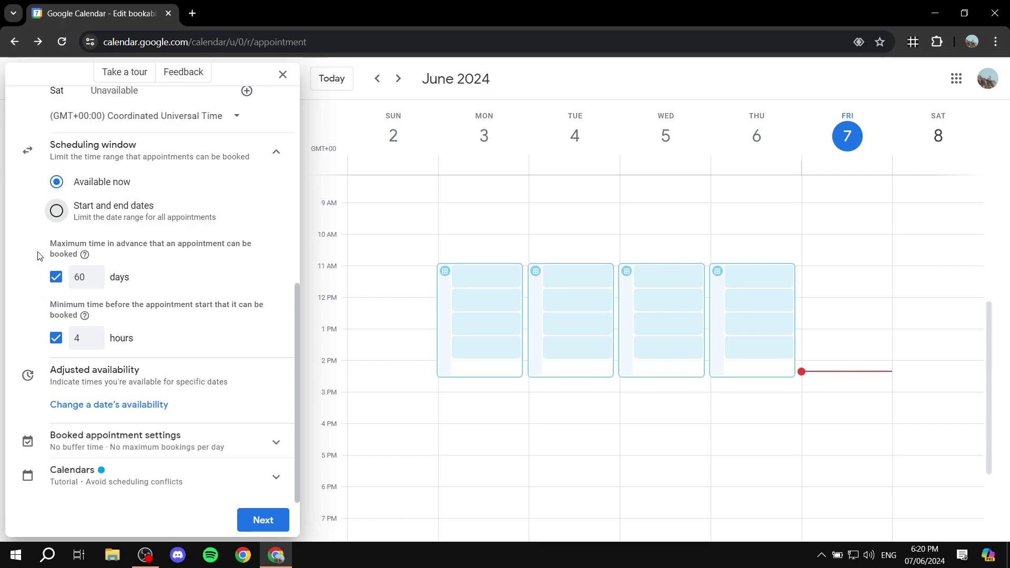
left_click_drag(41, 247, 190, 255)
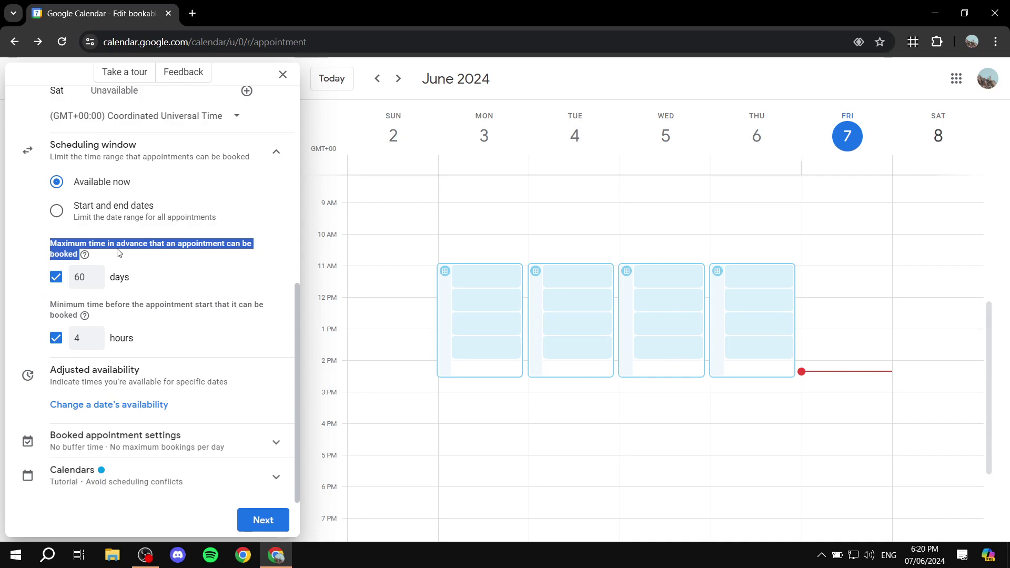
left_click(62, 288)
left_click(56, 278)
left_click(72, 277)
key("Up")
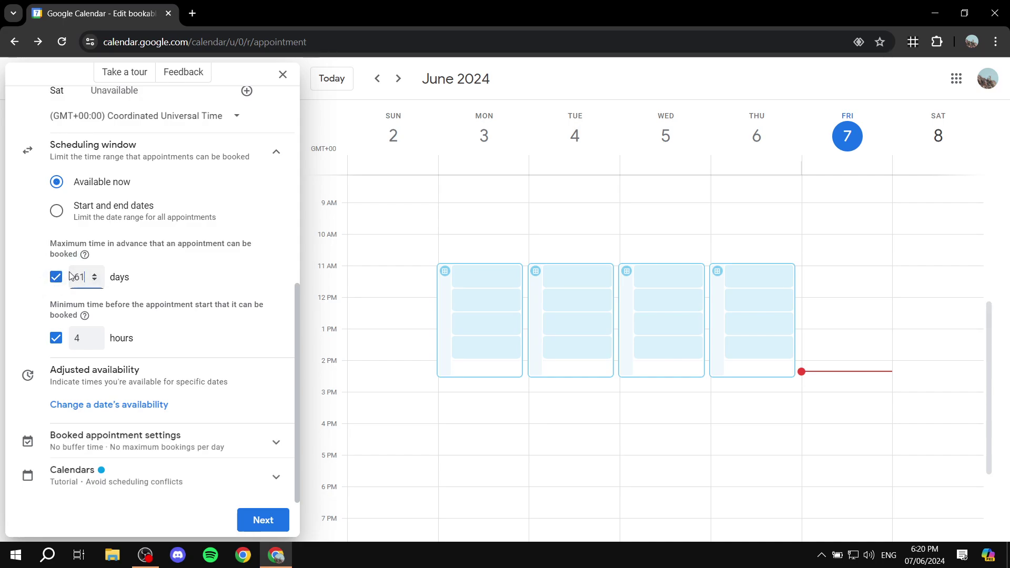
key("BackSpace")
key("BackSpace")
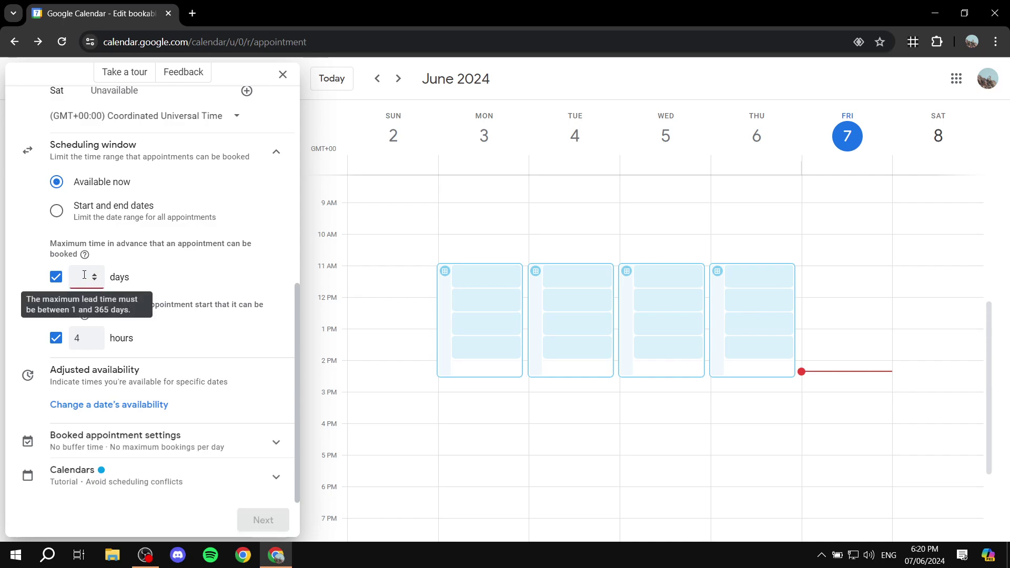
type("30")
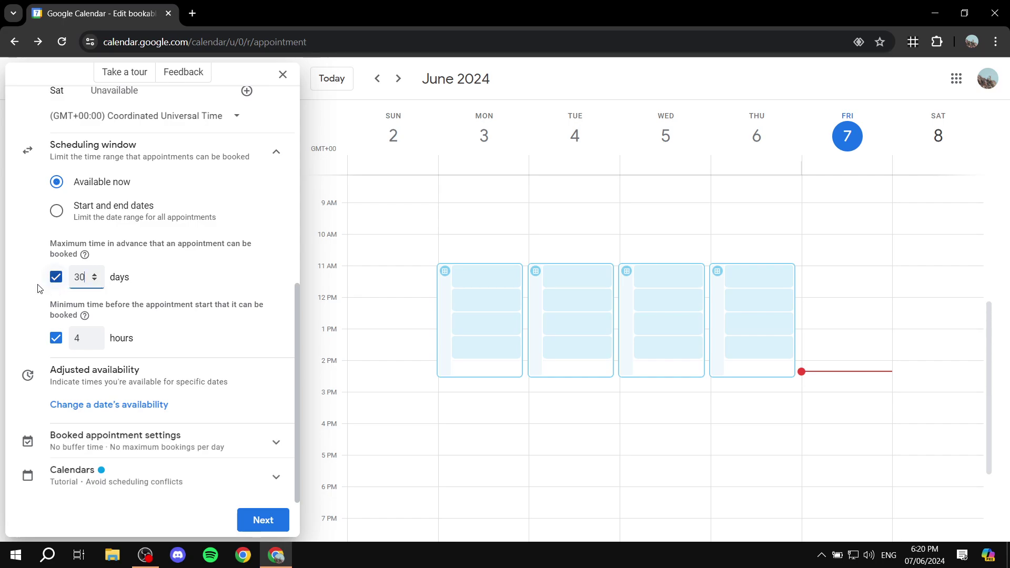
left_click(11, 290)
left_click_drag(51, 374, 158, 374)
left_click(158, 374)
left_click_drag(51, 373, 161, 371)
left_click(162, 371)
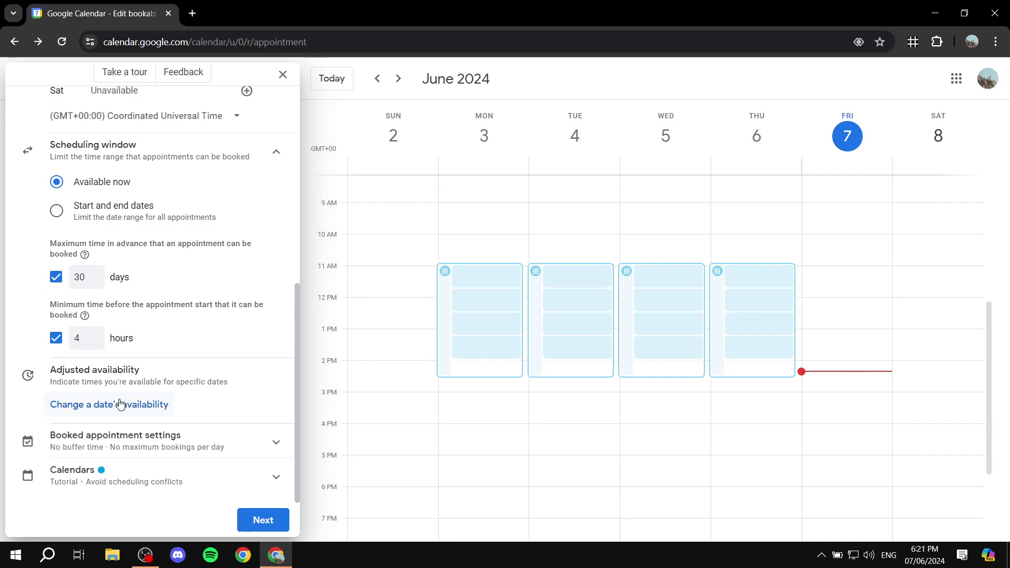
left_click(121, 404)
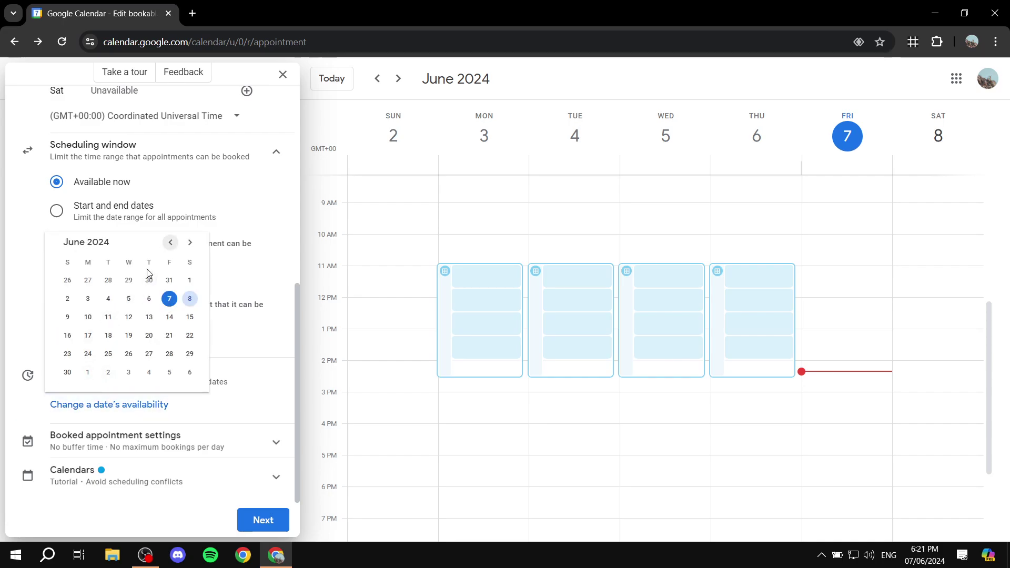
left_click(149, 299)
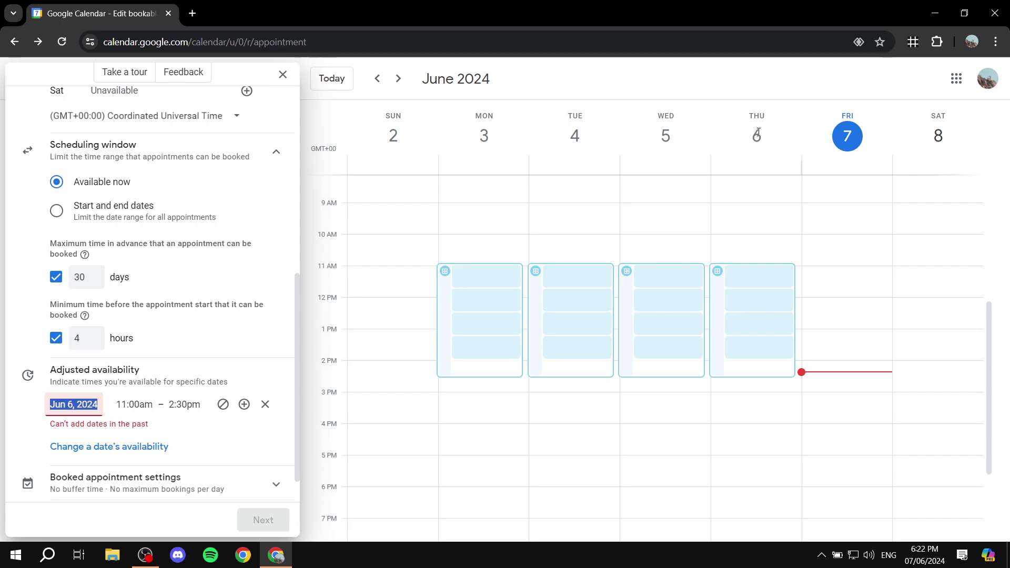
left_click(266, 405)
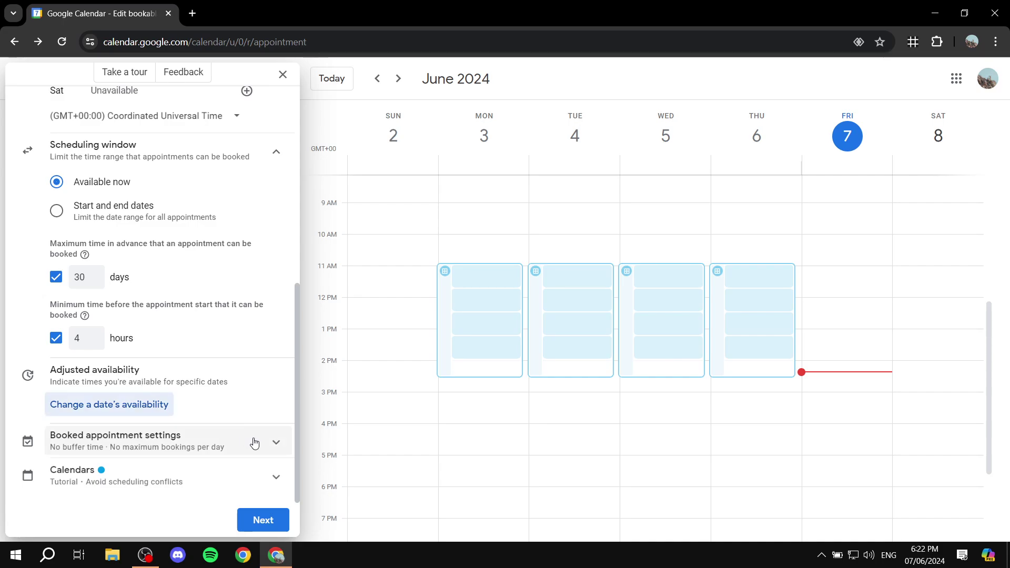
Add a 30-minute buffer time between booked appointments
left_click(272, 444)
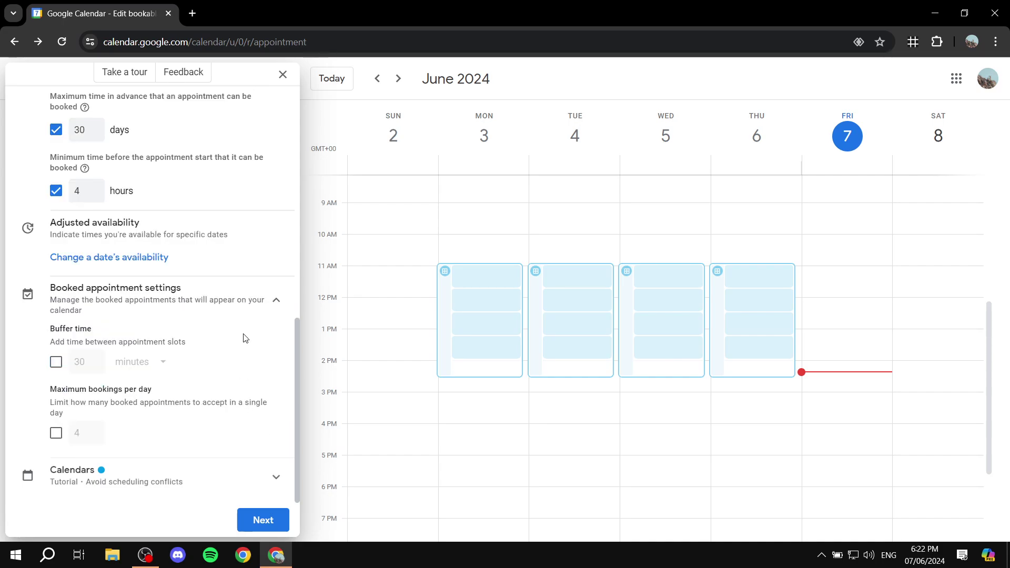
left_click(56, 362)
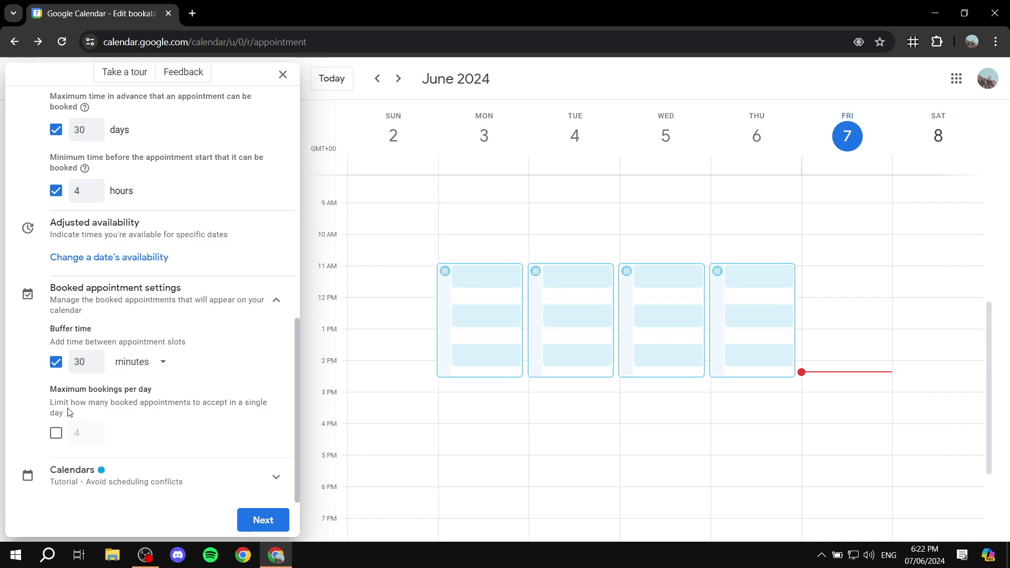
left_click_drag(50, 399, 178, 400)
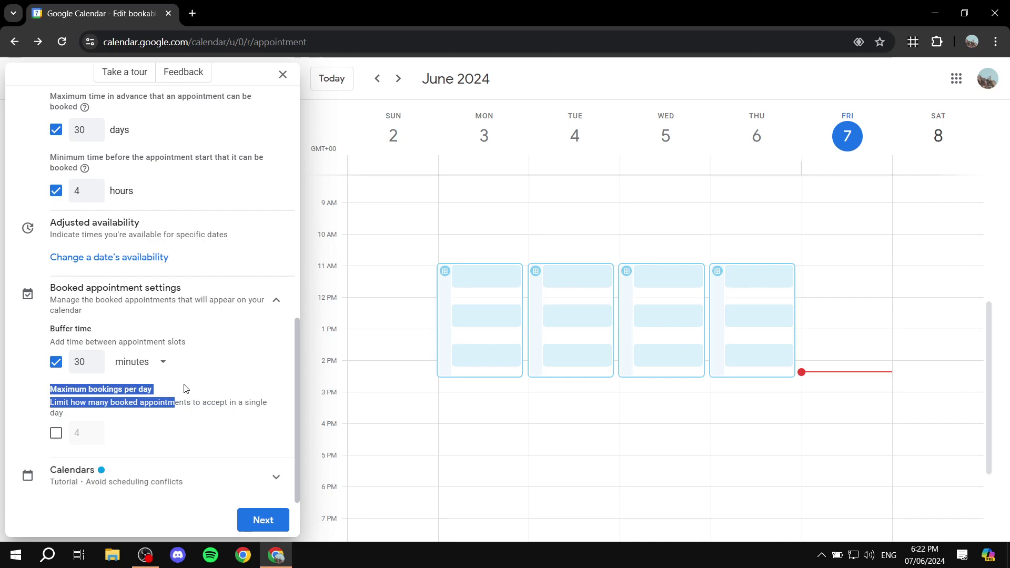
left_click(186, 388)
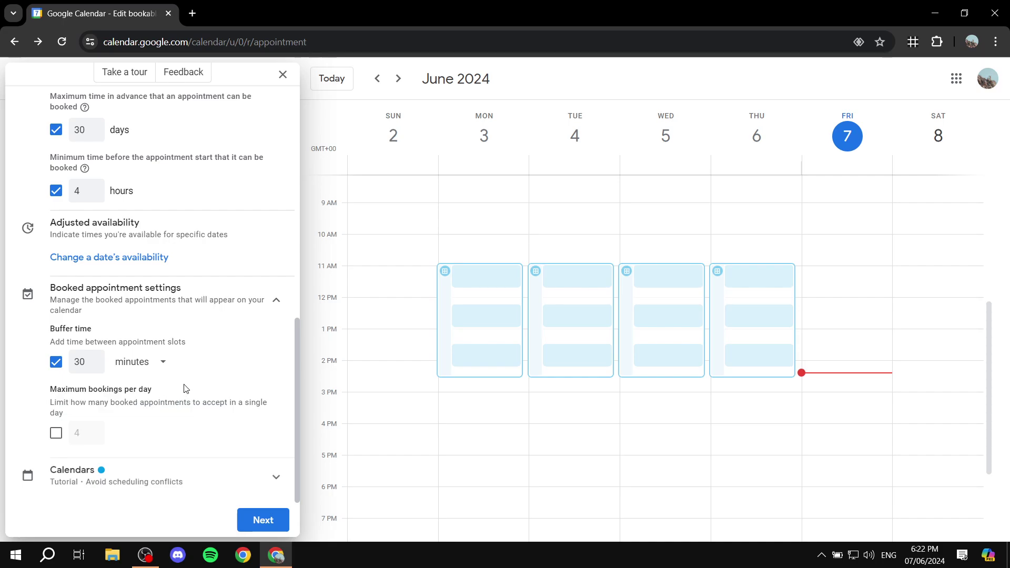
Limit bookings to a maximum of 6 per day
left_click(55, 433)
left_click(97, 428)
key("BackSpace")
type("5")
key("BackSpace")
type("6")
left_click(23, 443)
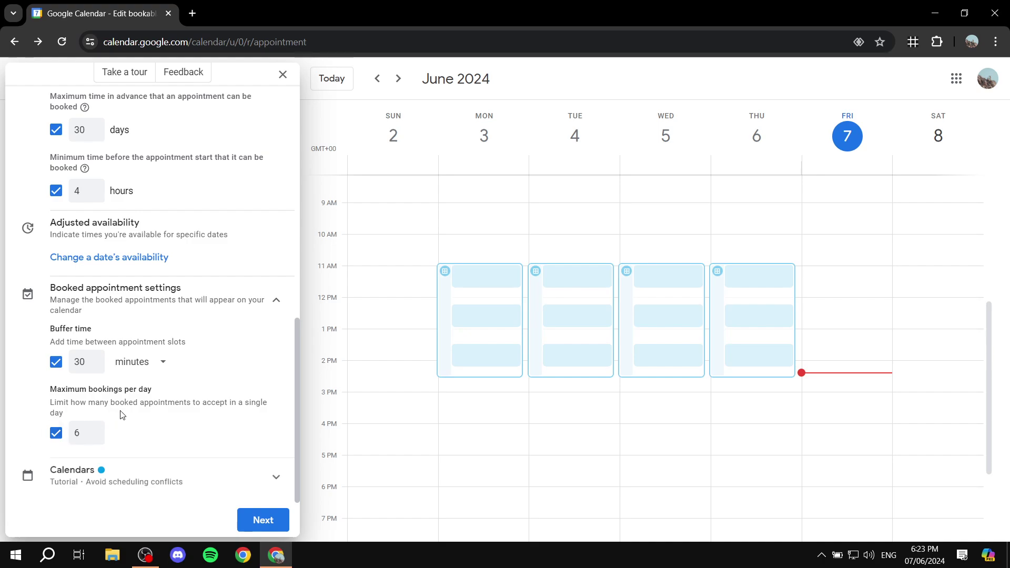
left_click(274, 300)
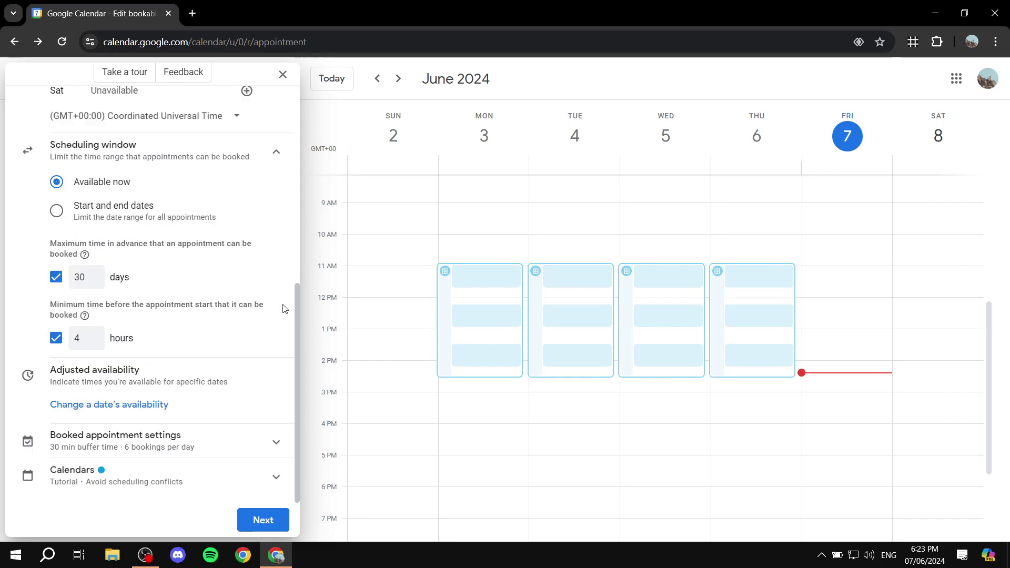
Set Test Appointment's colour to Basil green in the Calendars section
left_click(289, 484)
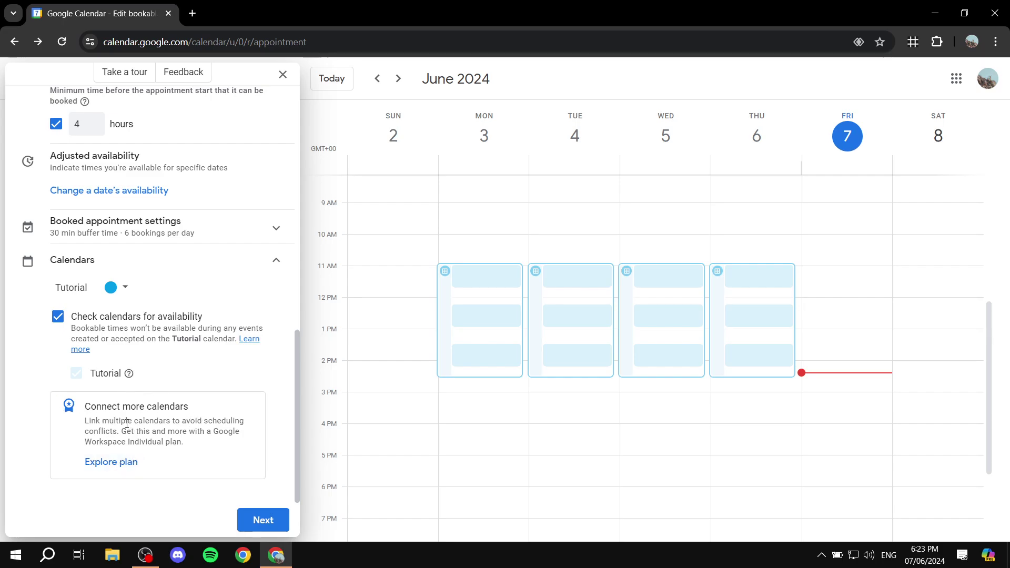
scroll(129, 424, "up", 3)
scroll(193, 325, "down", 3)
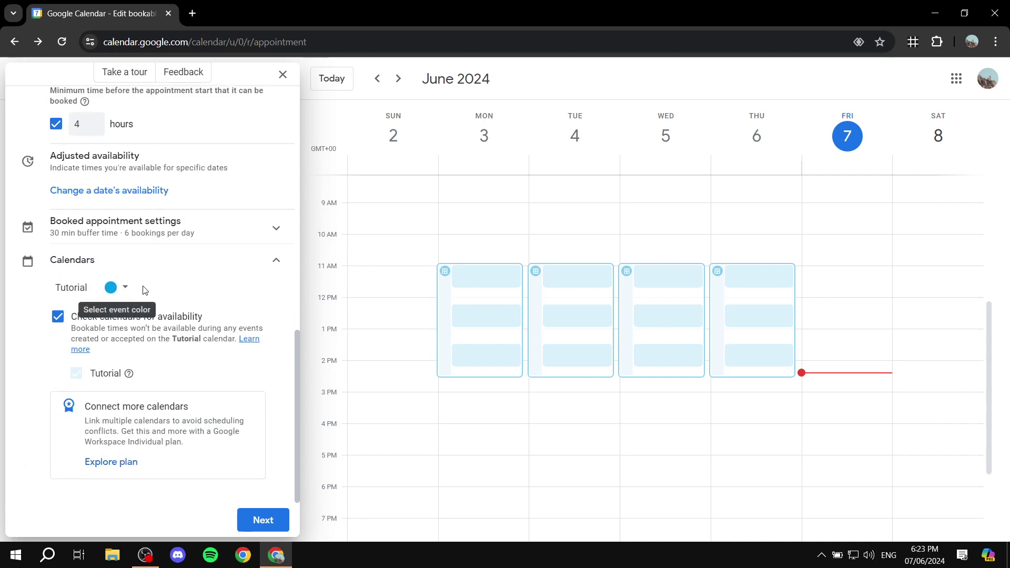
left_click(115, 293)
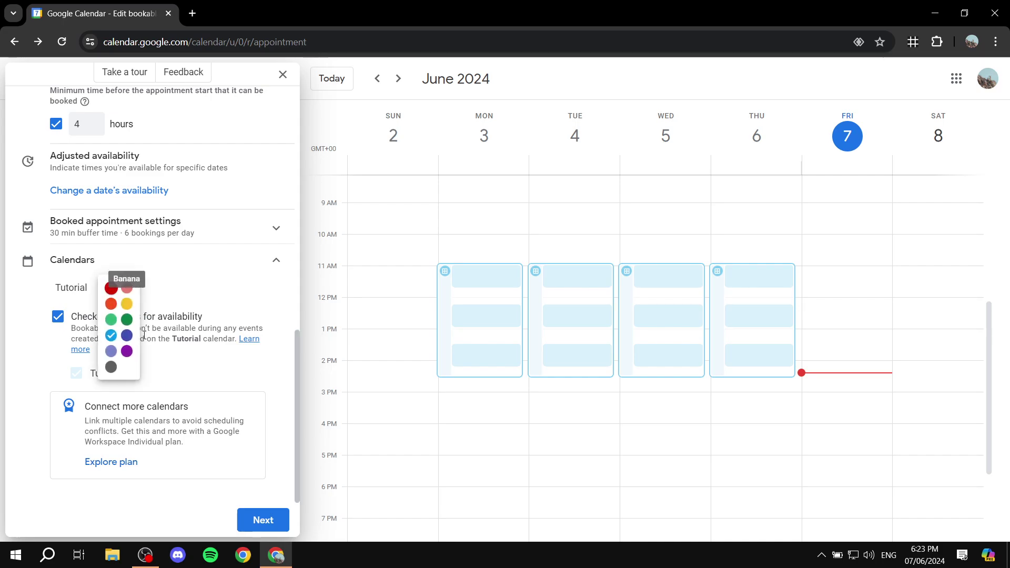
left_click(113, 300)
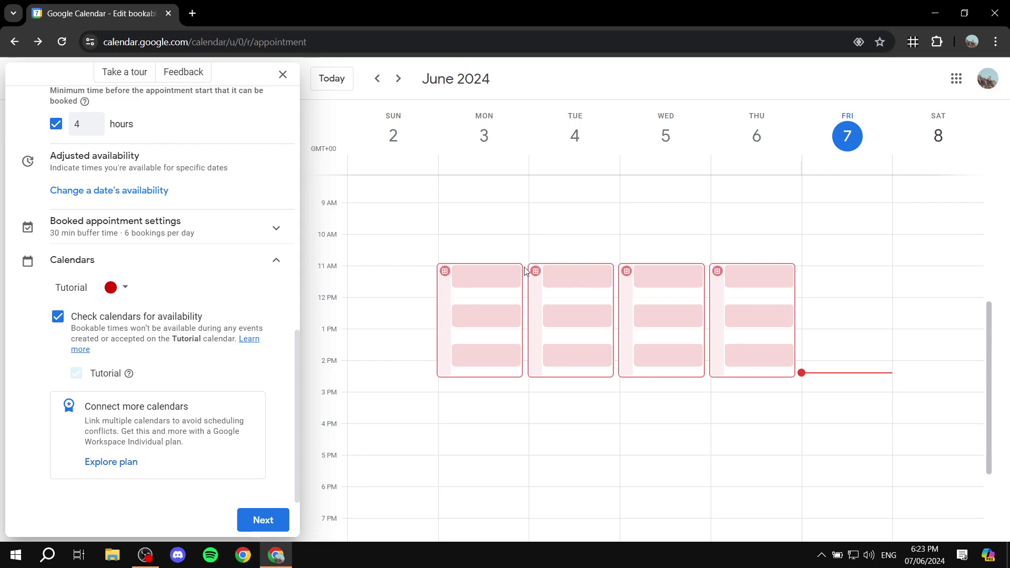
left_click(115, 288)
left_click(127, 306)
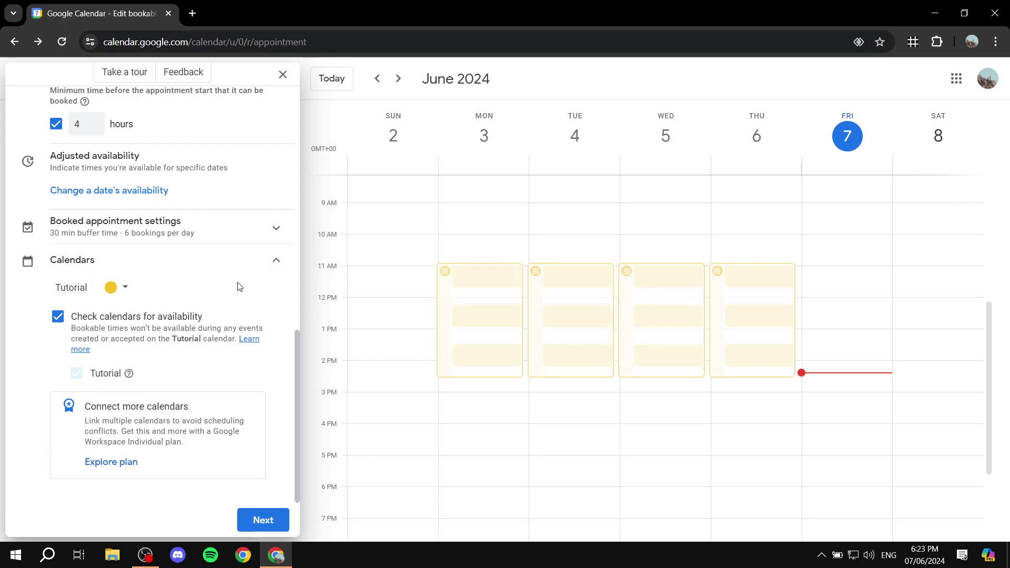
left_click(116, 287)
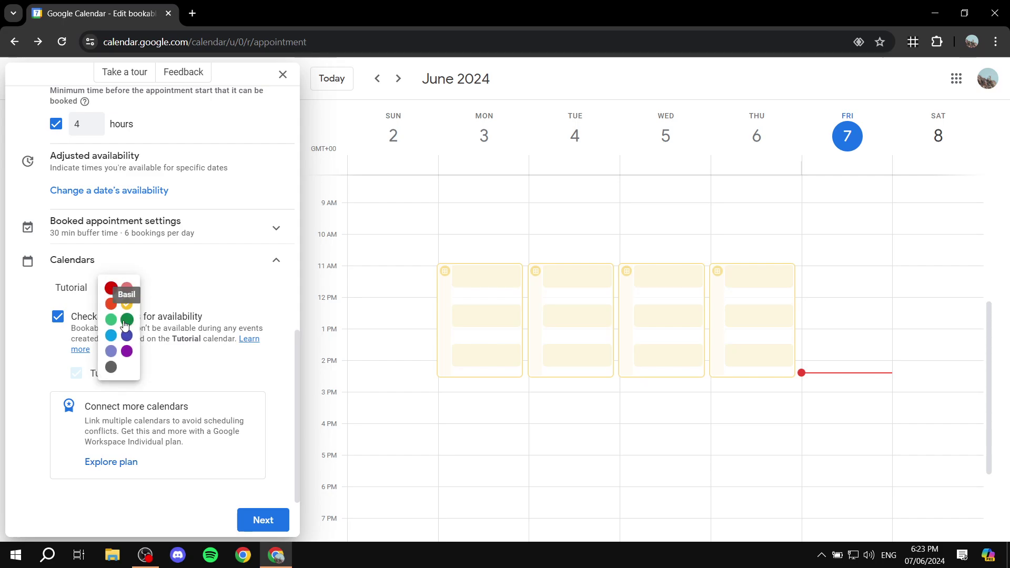
left_click(127, 318)
left_click(216, 262)
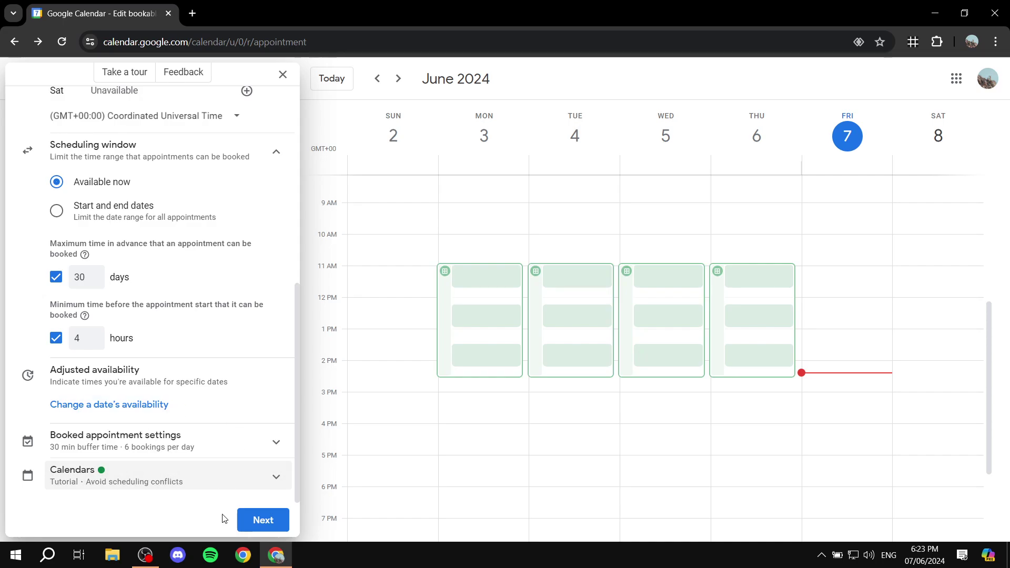
Continue to the booking page settings and review the photo and name section
left_click(259, 522)
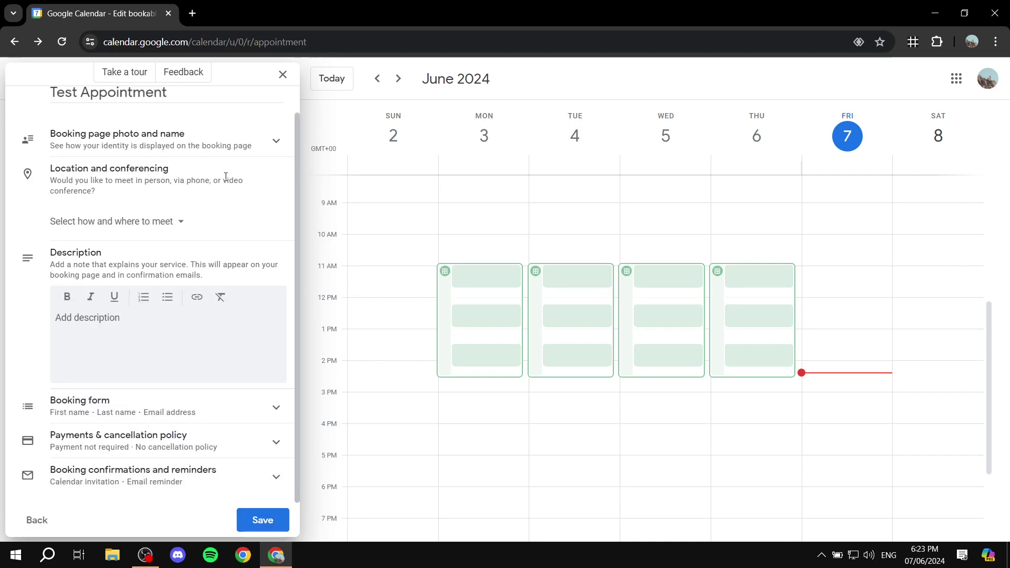
scroll(227, 177, "up", 1)
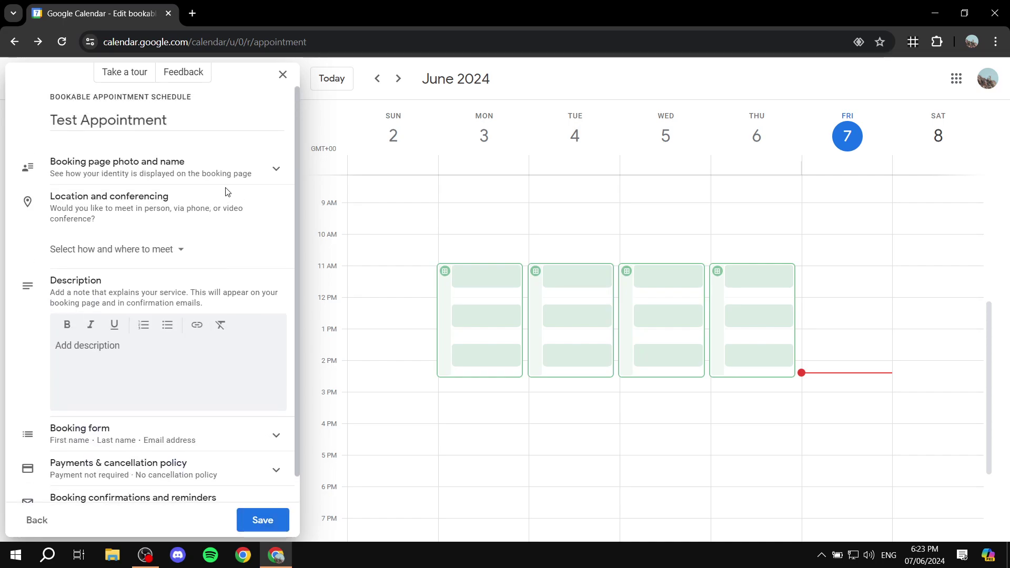
left_click(251, 173)
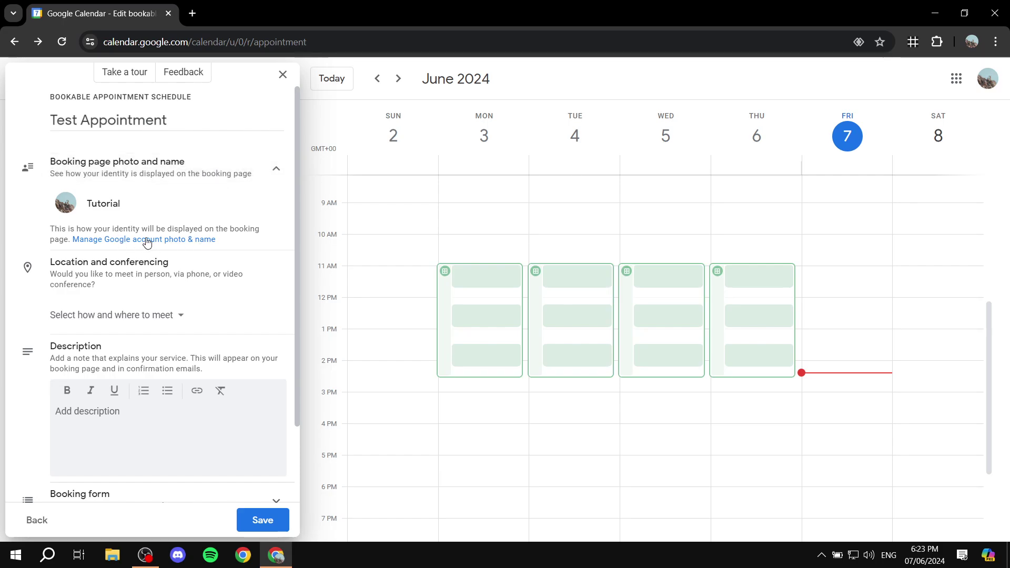
left_click(210, 166)
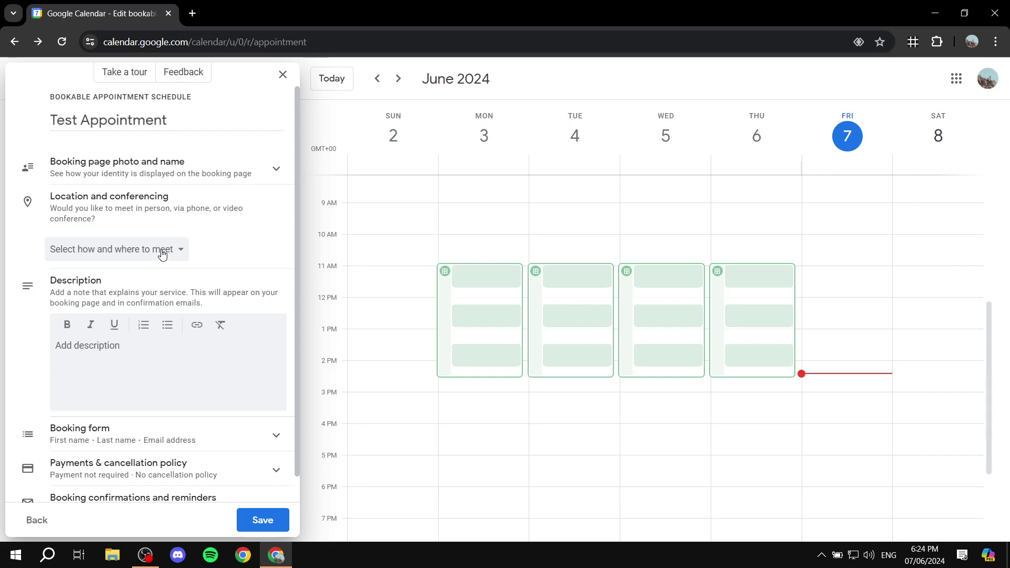
Choose Google Meet video conferencing as the appointment location
left_click(162, 252)
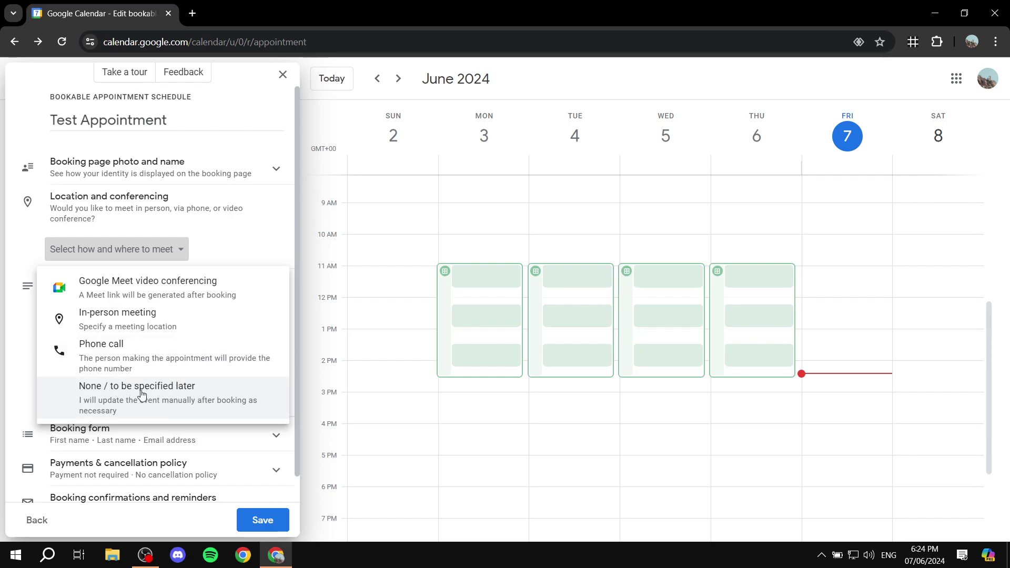
left_click(120, 295)
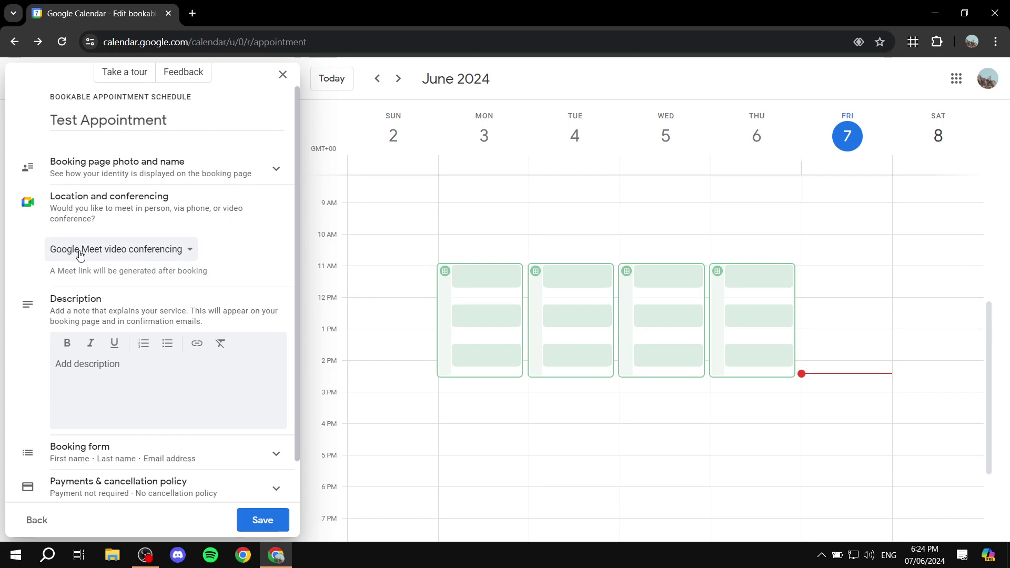
left_click(144, 366)
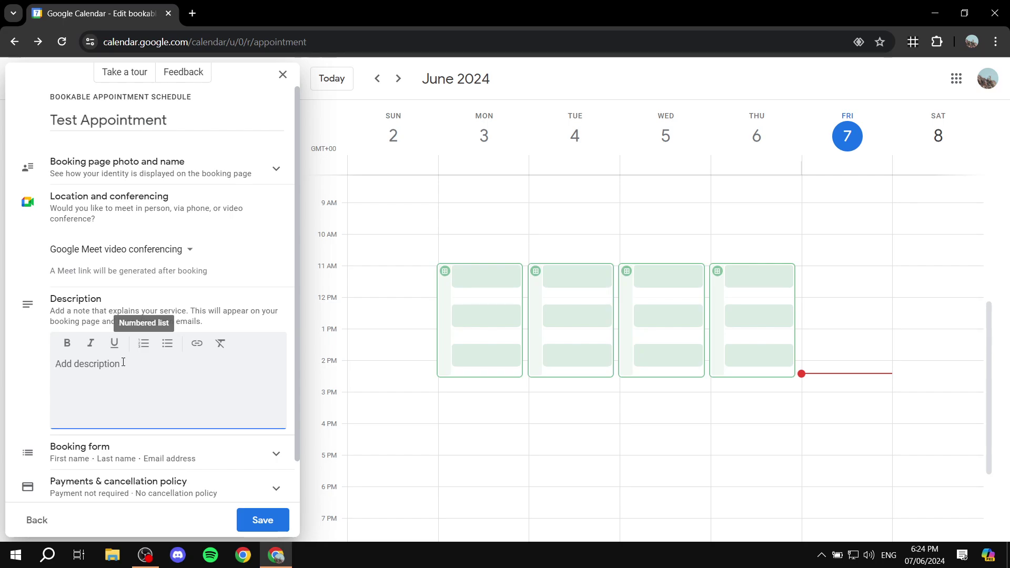
Expand the booking form and review its First name, Last name and Email address fields
scroll(123, 362, "down", 1)
left_click(266, 406)
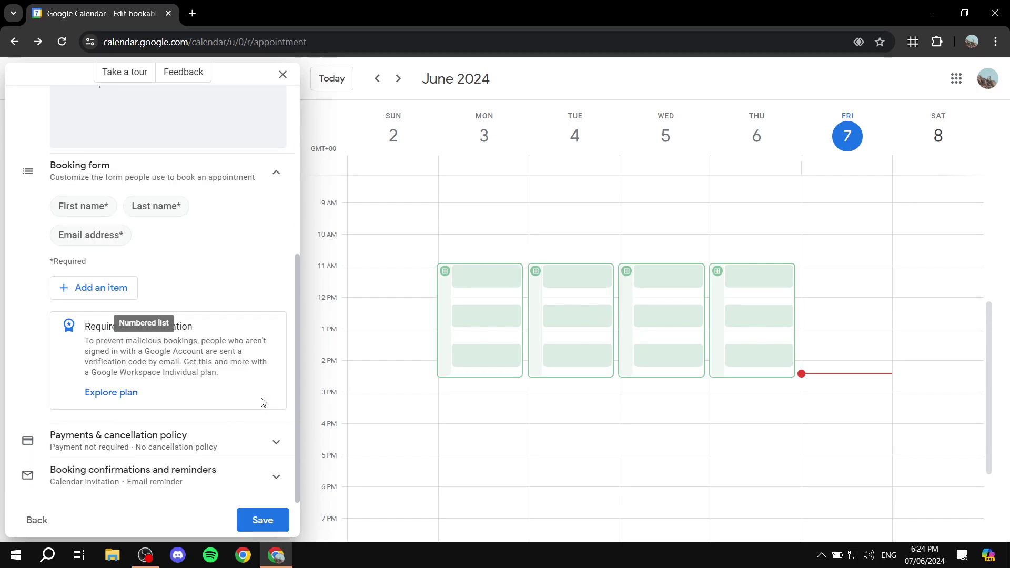
scroll(228, 304, "up", 1)
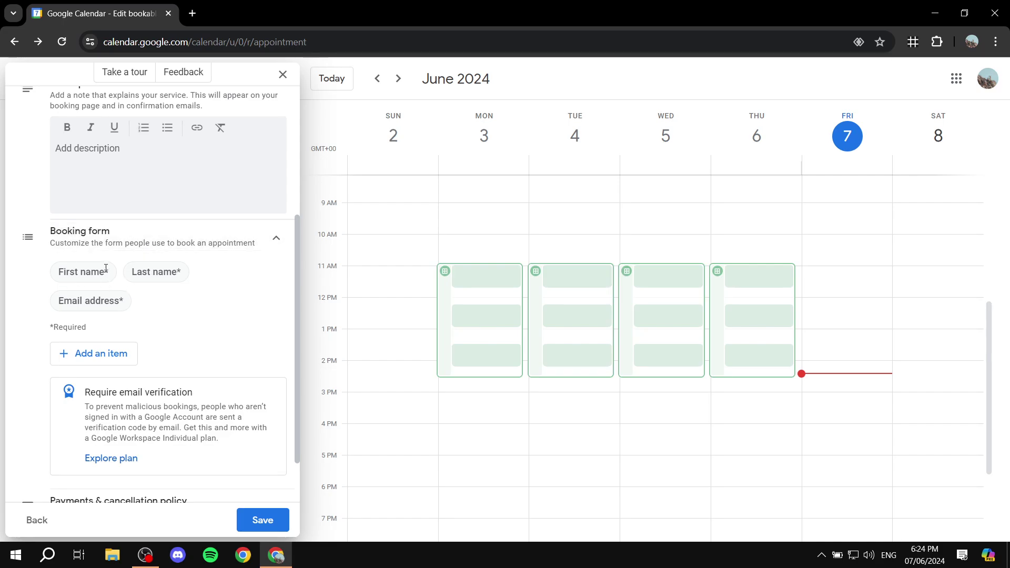
left_click_drag(60, 270, 187, 272)
left_click_drag(58, 300, 140, 307)
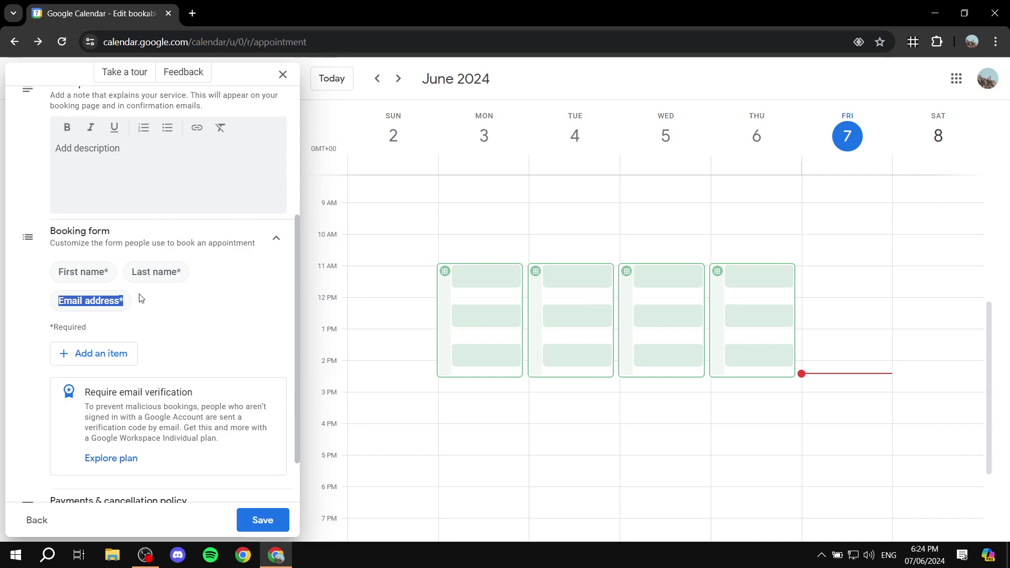
left_click(141, 299)
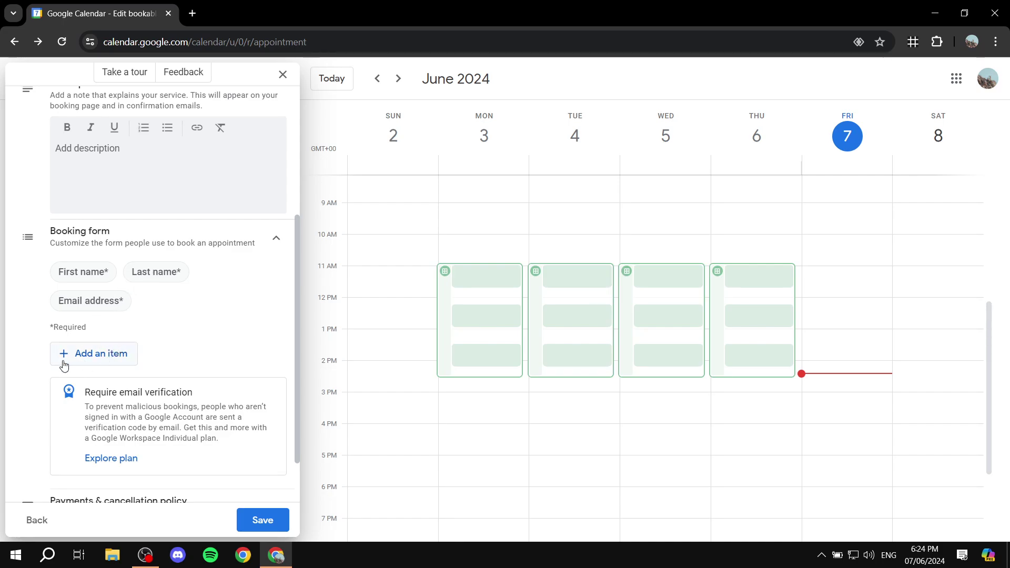
Start adding a Custom item to the booking form, then cancel without adding it
left_click(100, 355)
left_click(466, 291)
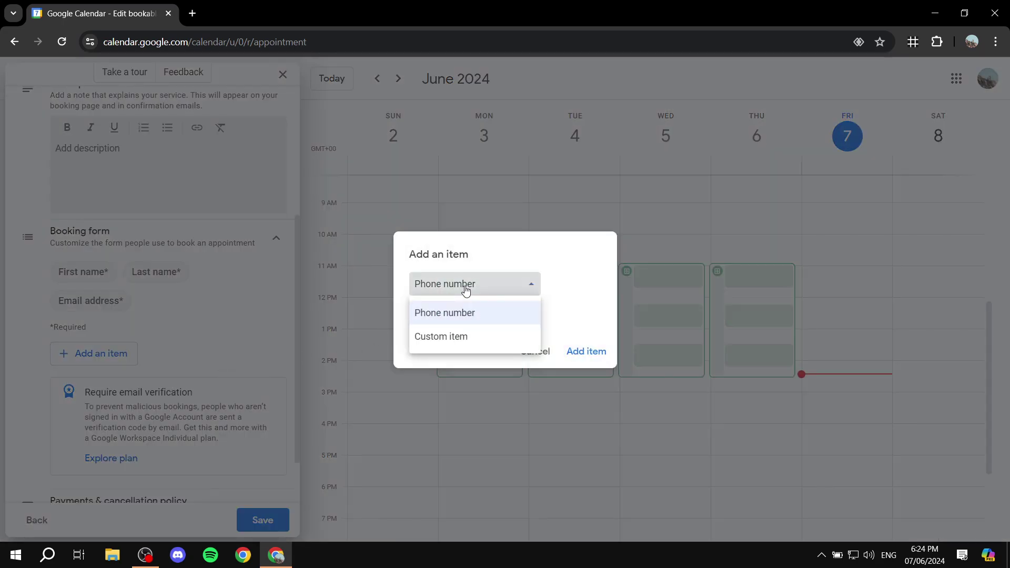
left_click(453, 336)
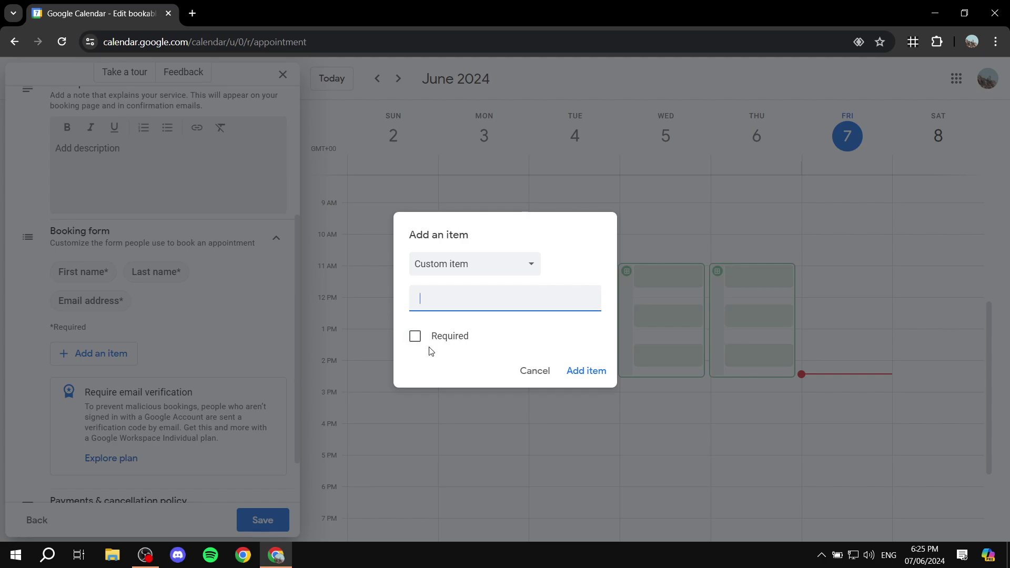
left_click(535, 371)
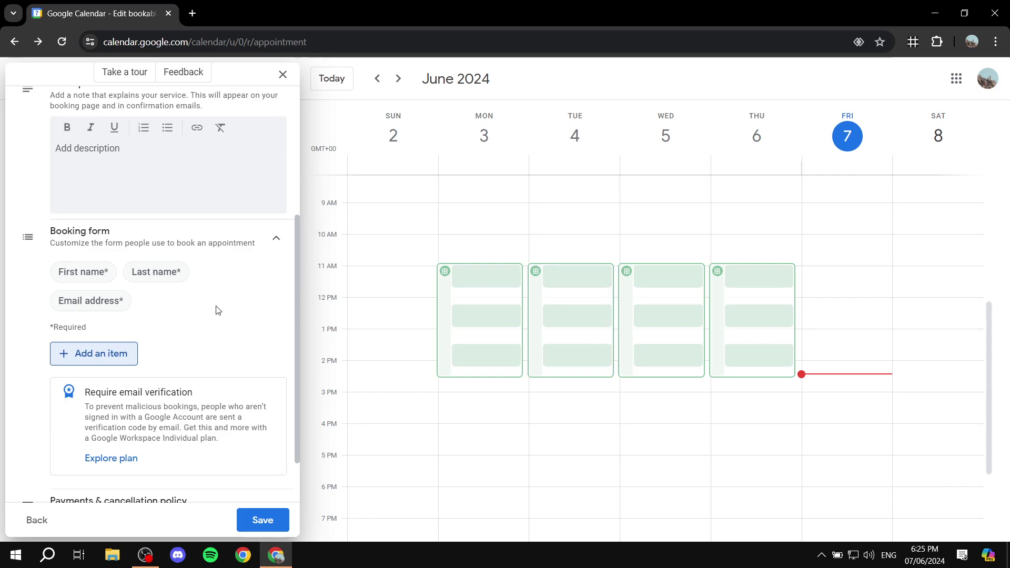
Check the Payments & cancellation policy section, then show the booking confirmations and reminders settings
left_click(272, 239)
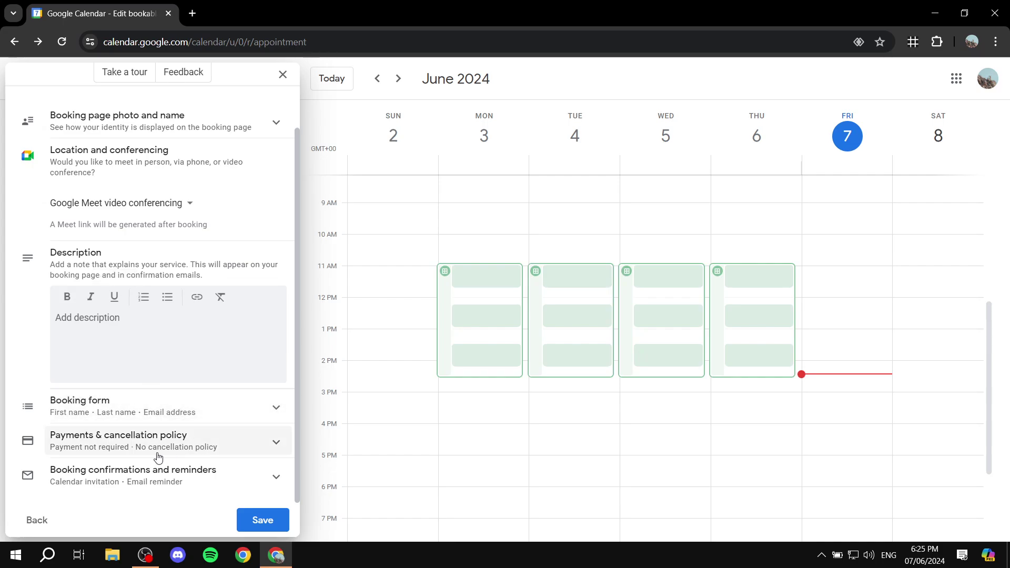
left_click(230, 448)
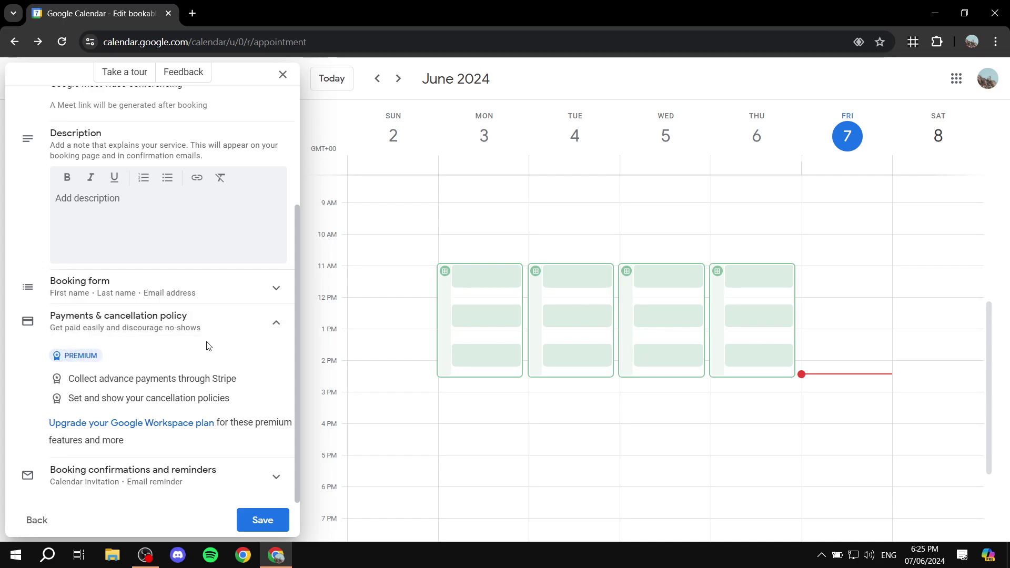
left_click(250, 331)
left_click(219, 473)
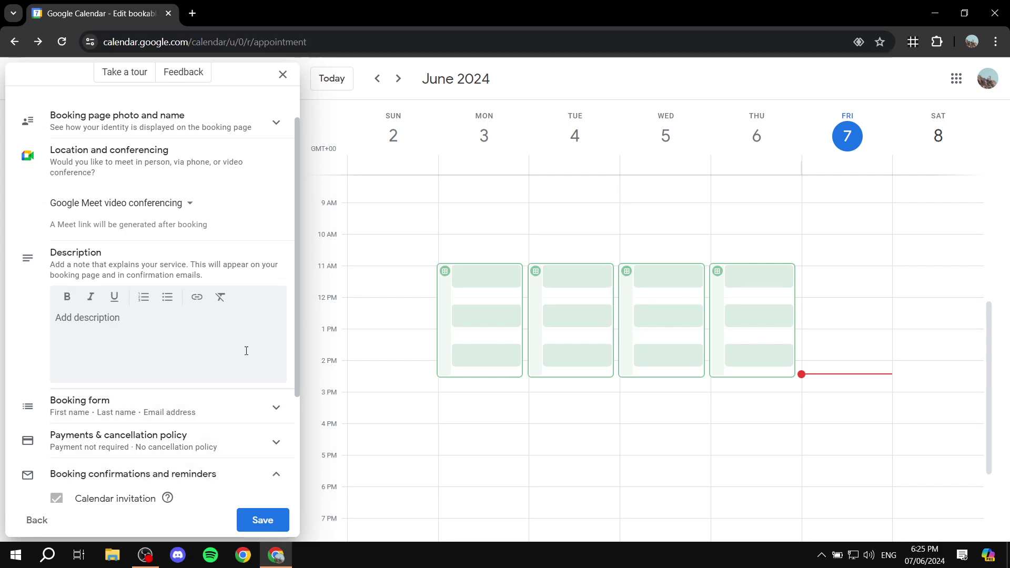